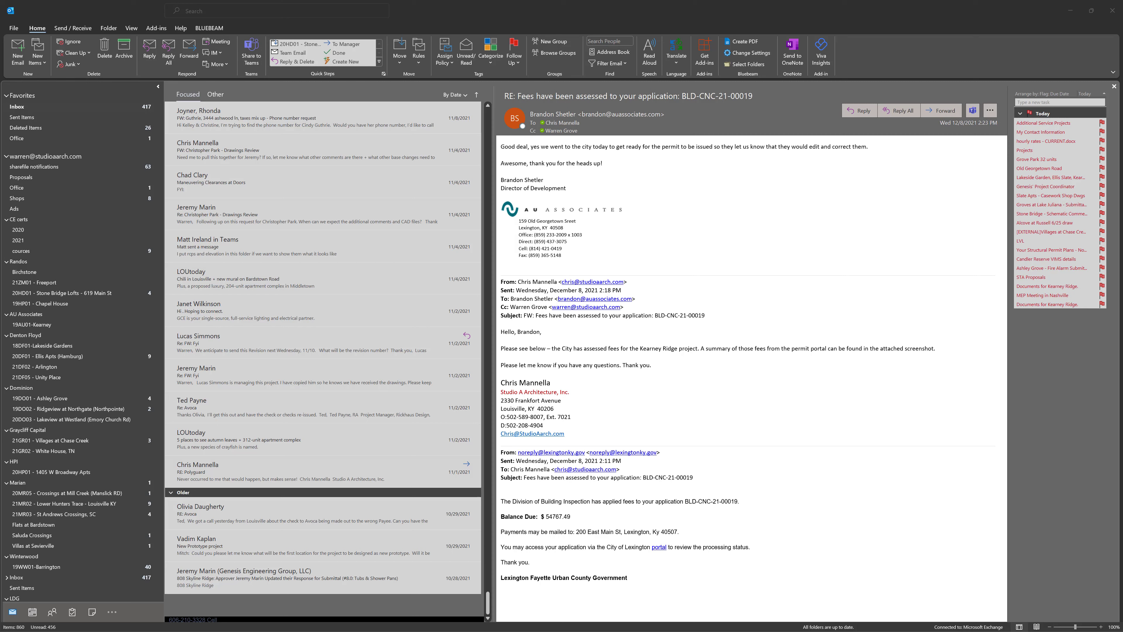
# Open Clean Up Old Items for the mailbox and select the top-level account for archiving with all its subfolders
pyautogui.click(15, 27)
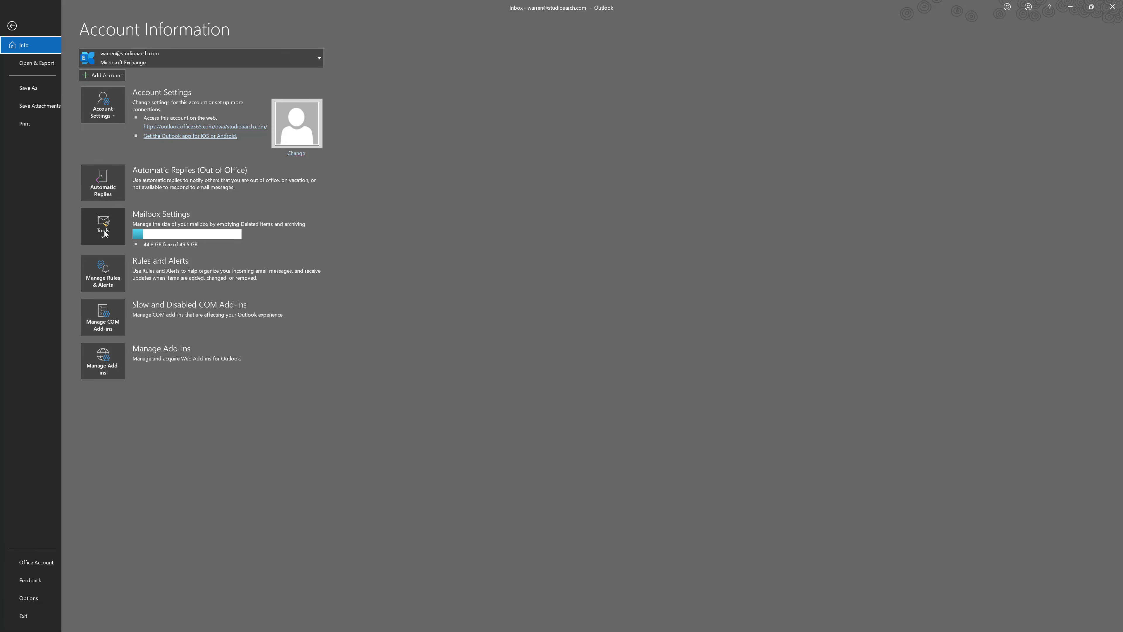
pyautogui.click(103, 233)
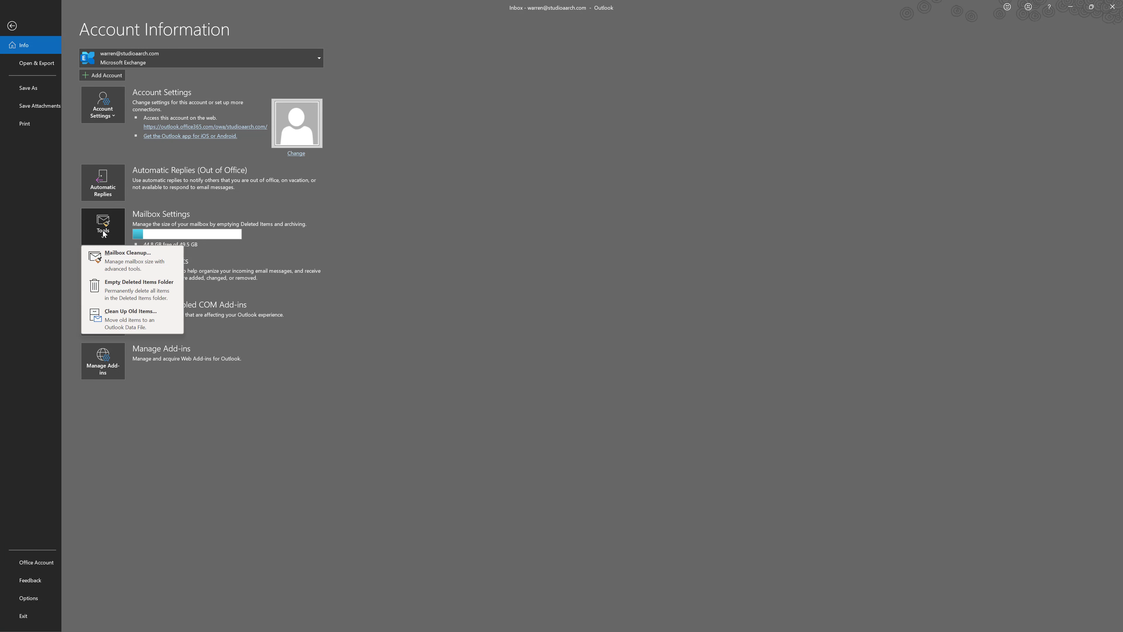
pyautogui.click(126, 325)
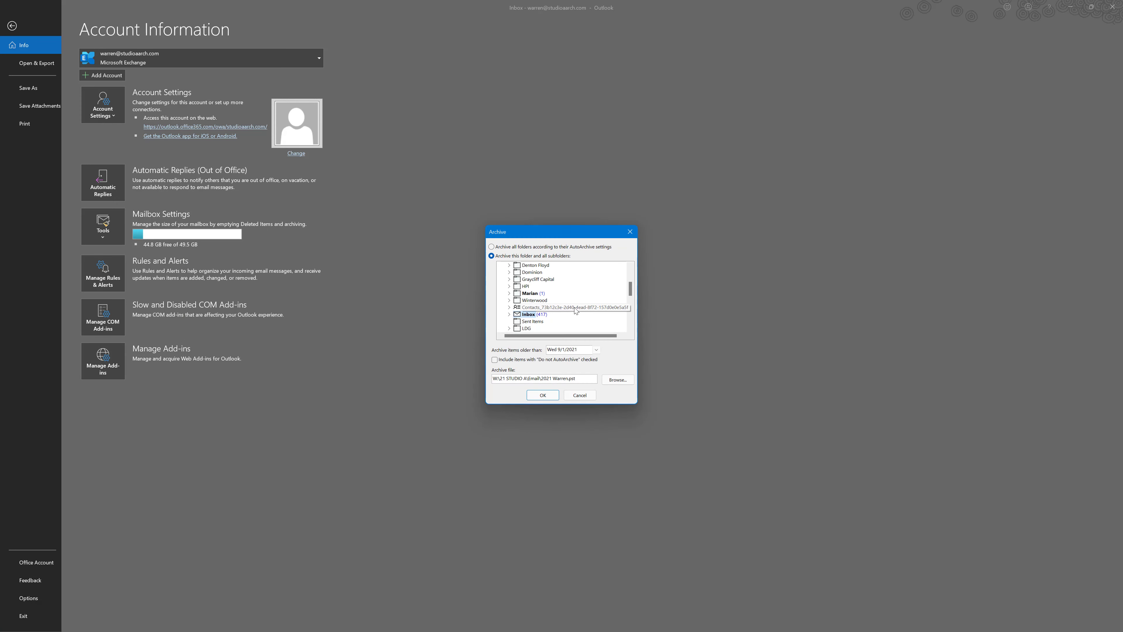
pyautogui.scroll(3, 605, 292)
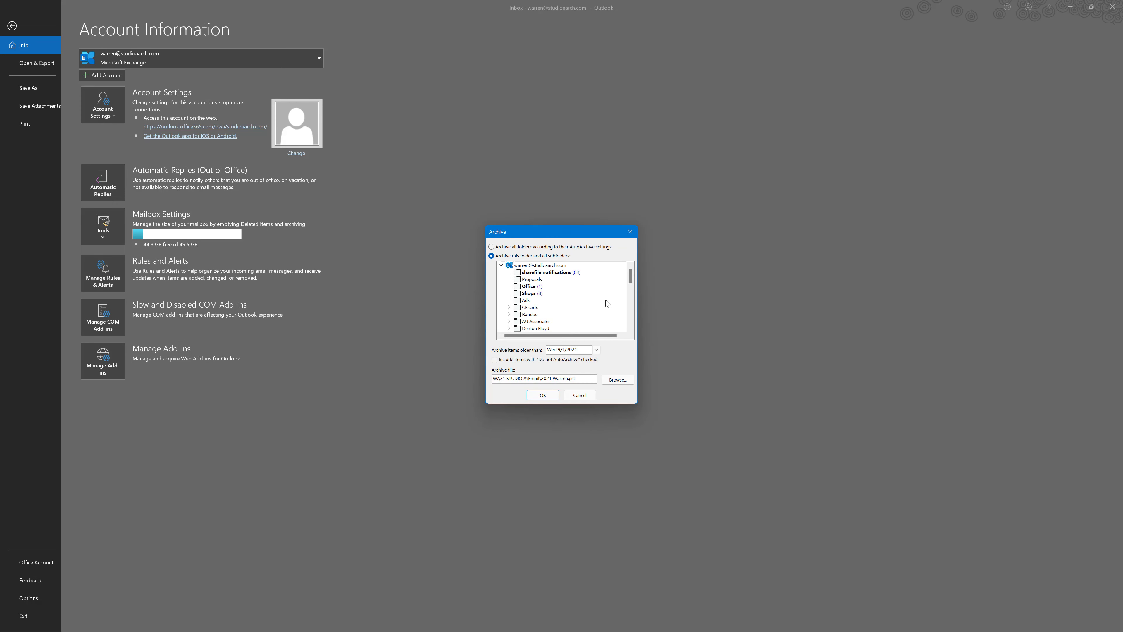
pyautogui.click(553, 265)
pyautogui.scroll(-1, 604, 287)
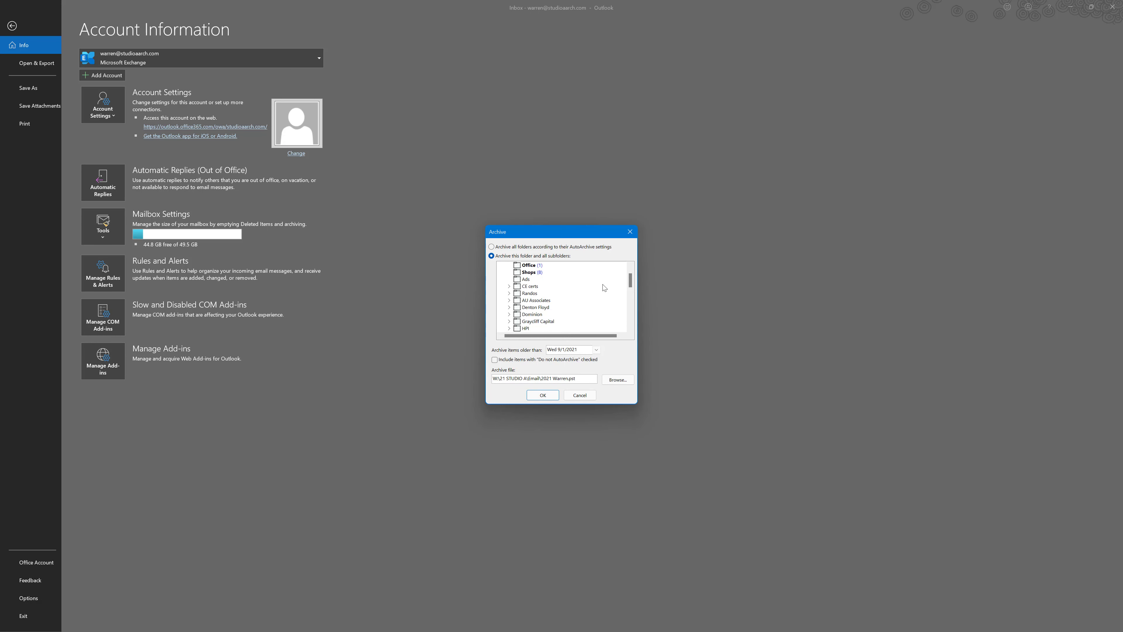
pyautogui.scroll(1, 604, 288)
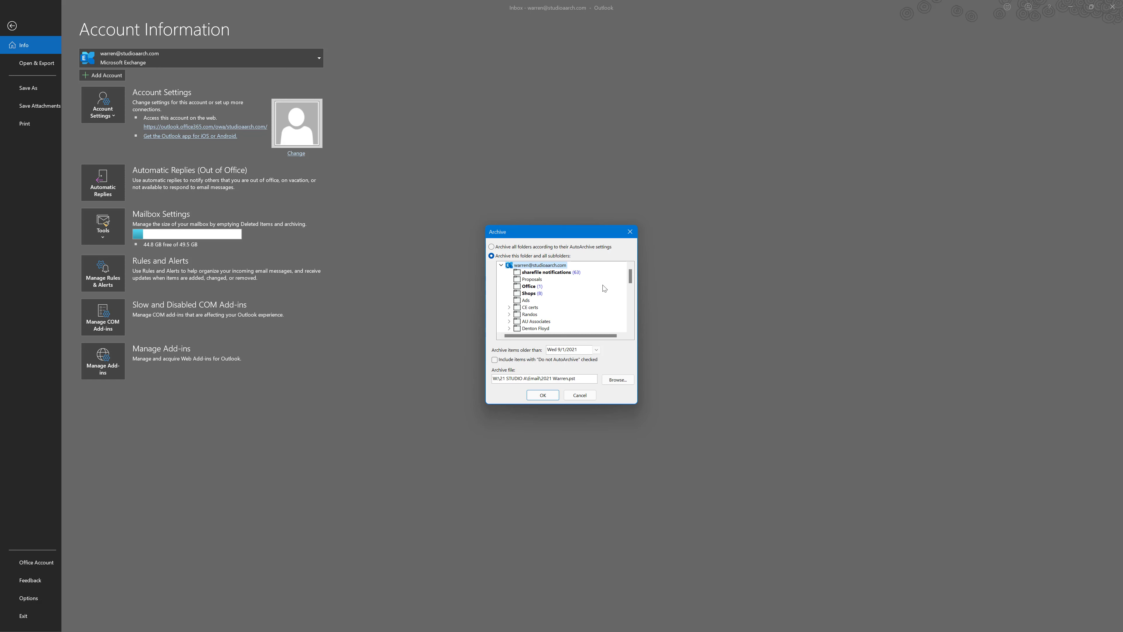
pyautogui.scroll(-1, 601, 292)
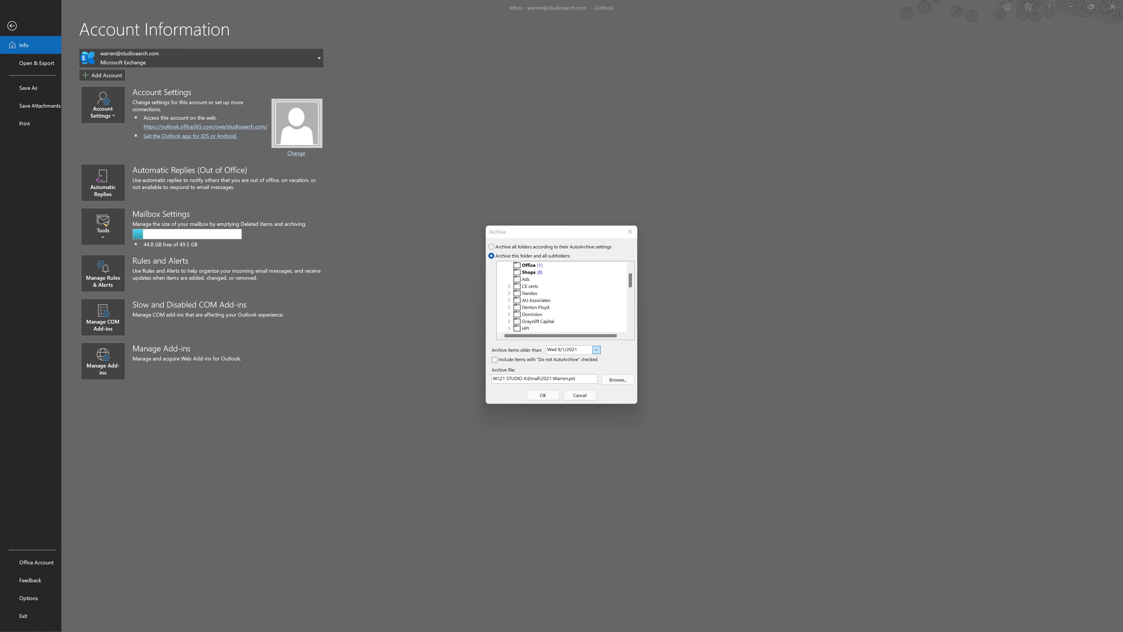
# Switch to File Explorer and examine the yearly .pst archives in the local Email folder and the server's Email Data Files folder
pyautogui.moveTo(1122, 120); pyautogui.dragTo(890, 80)
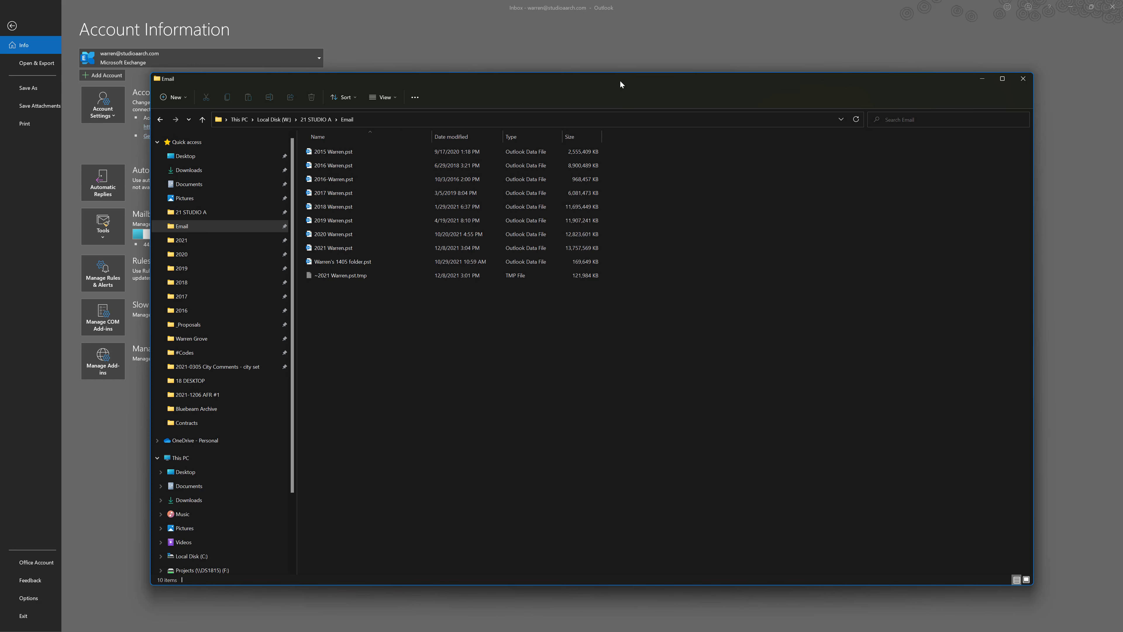
pyautogui.moveTo(620, 82); pyautogui.dragTo(1122, 122)
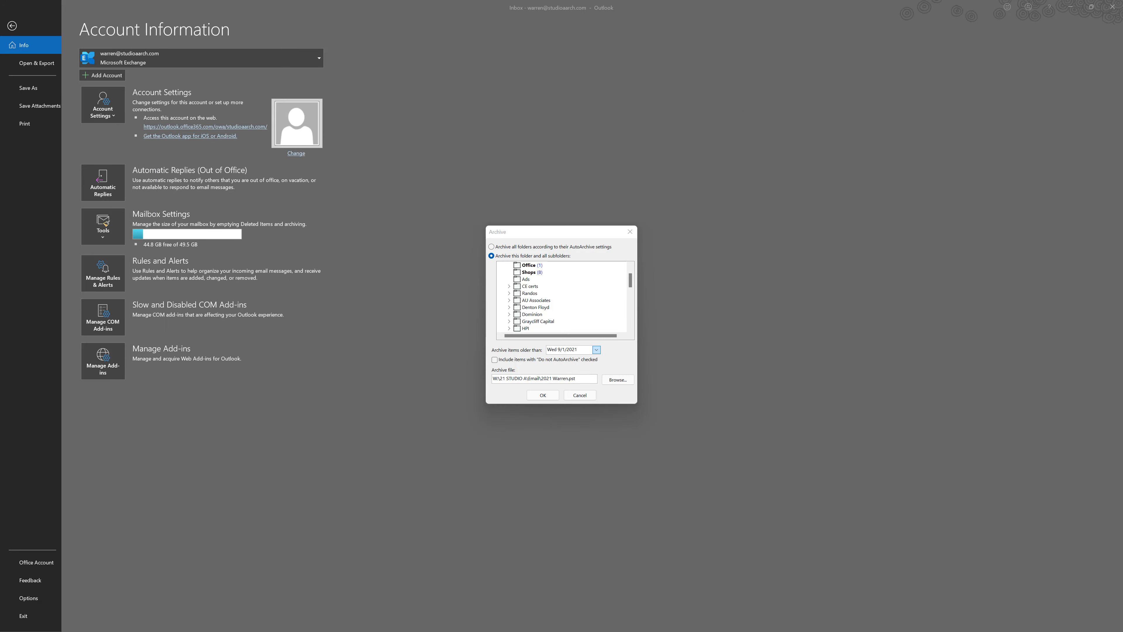
pyautogui.moveTo(1122, 68); pyautogui.dragTo(620, 69)
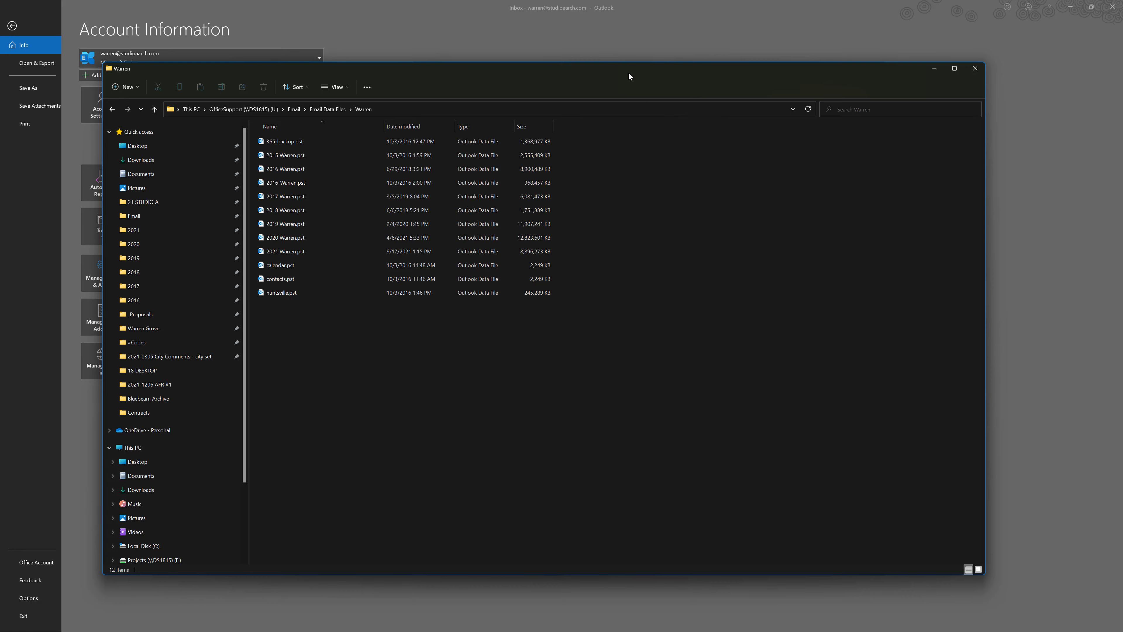
pyautogui.moveTo(628, 73); pyautogui.dragTo(1122, 96)
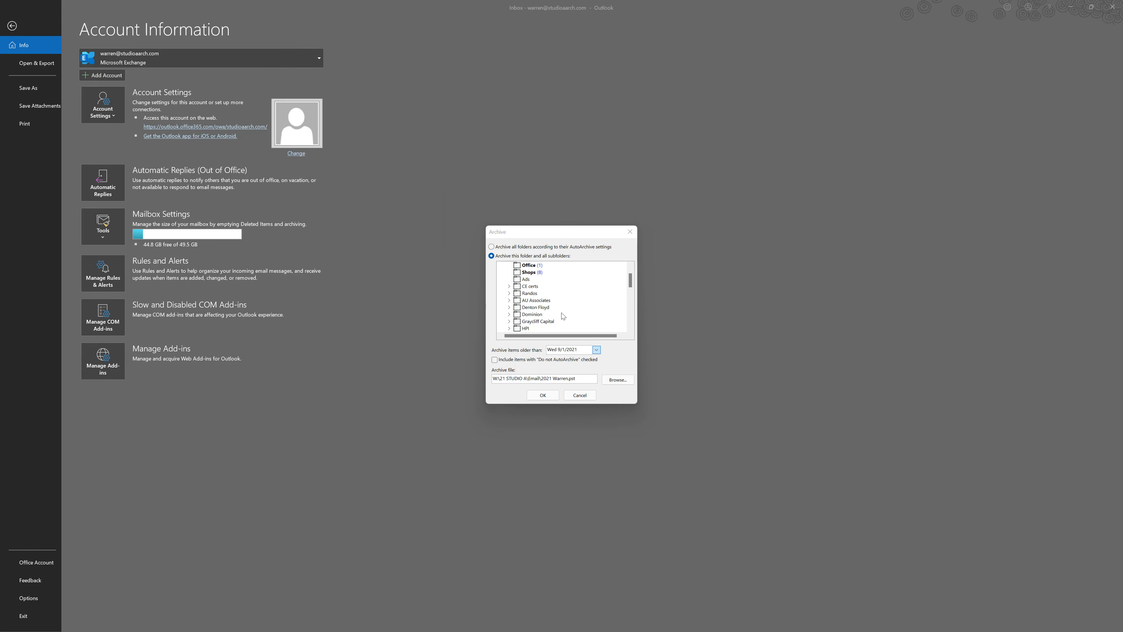
# Review the mailbox folder tree and options in the Archive dialog, and close it without archiving
pyautogui.scroll(1, 589, 307)
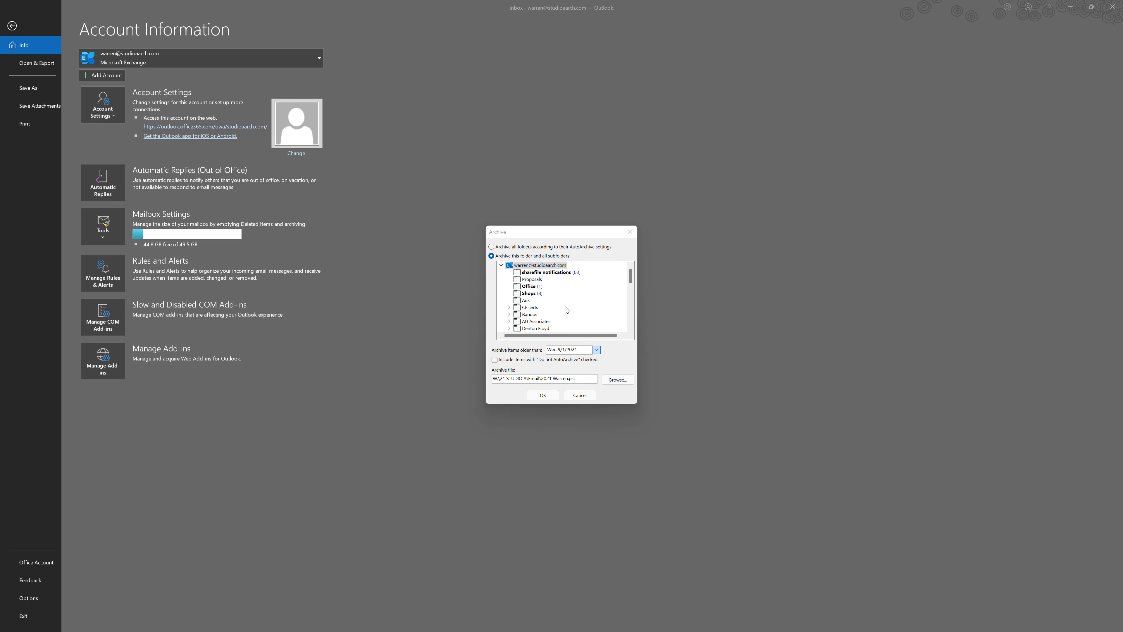
pyautogui.scroll(-1, 580, 308)
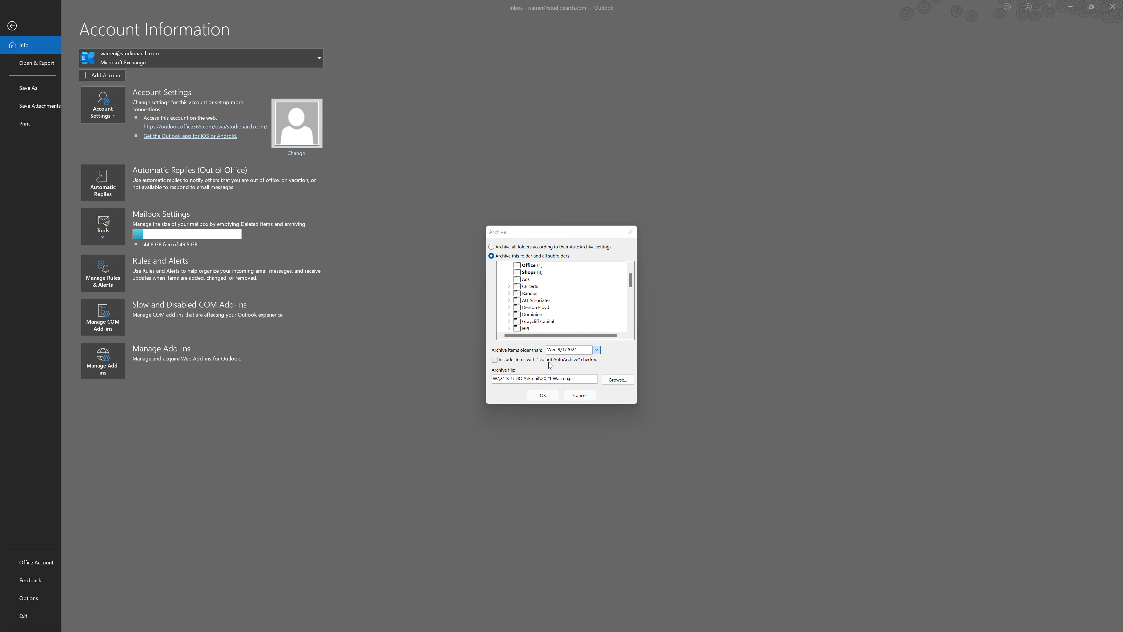
pyautogui.click(579, 398)
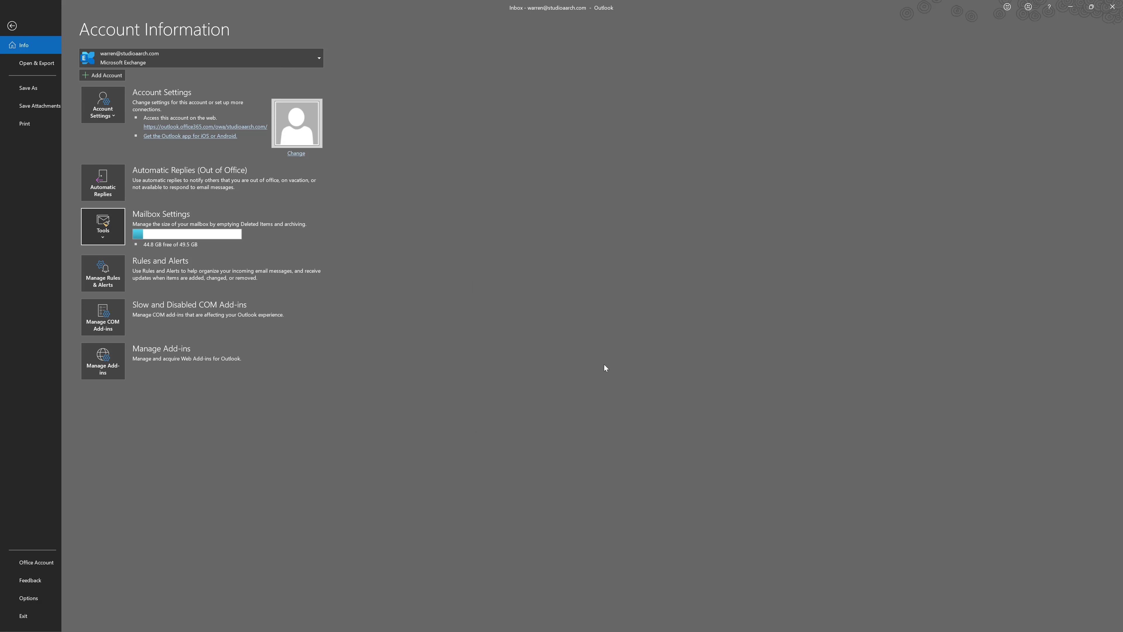
# Examine the AutoArchive option in Mailbox Cleanup, close it and return to the mail view
pyautogui.click(99, 238)
pyautogui.click(115, 261)
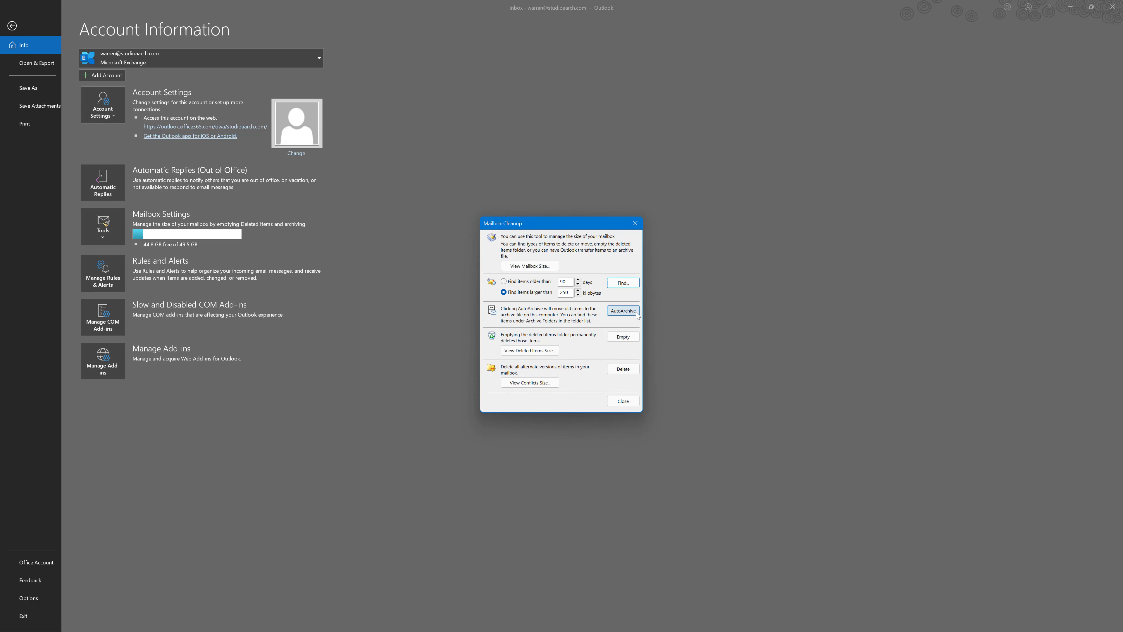
pyautogui.click(623, 400)
pyautogui.click(13, 27)
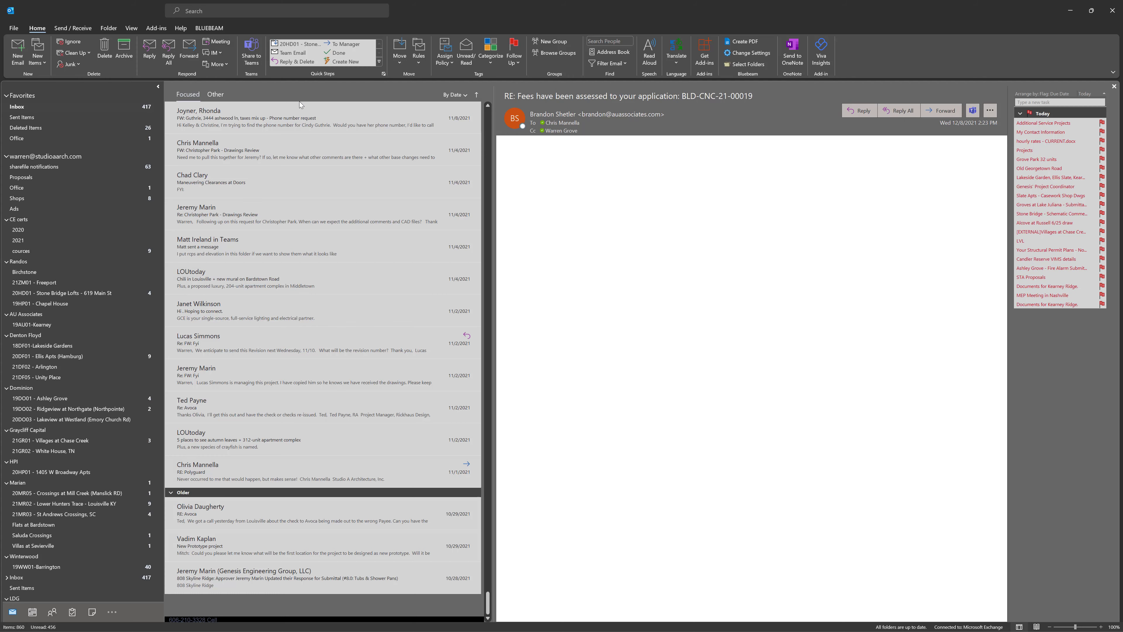
pyautogui.click(13, 28)
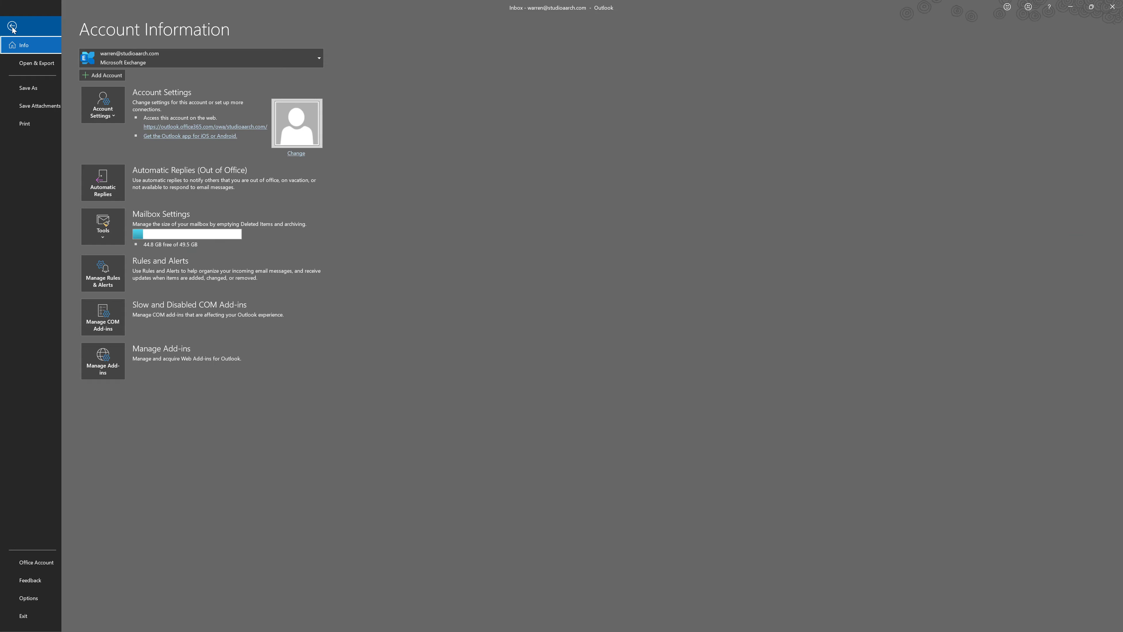
pyautogui.click(13, 26)
# Examine the Inbox folder's AutoArchive properties and the default archive settings, closing both without changes
pyautogui.rightClick(14, 108)
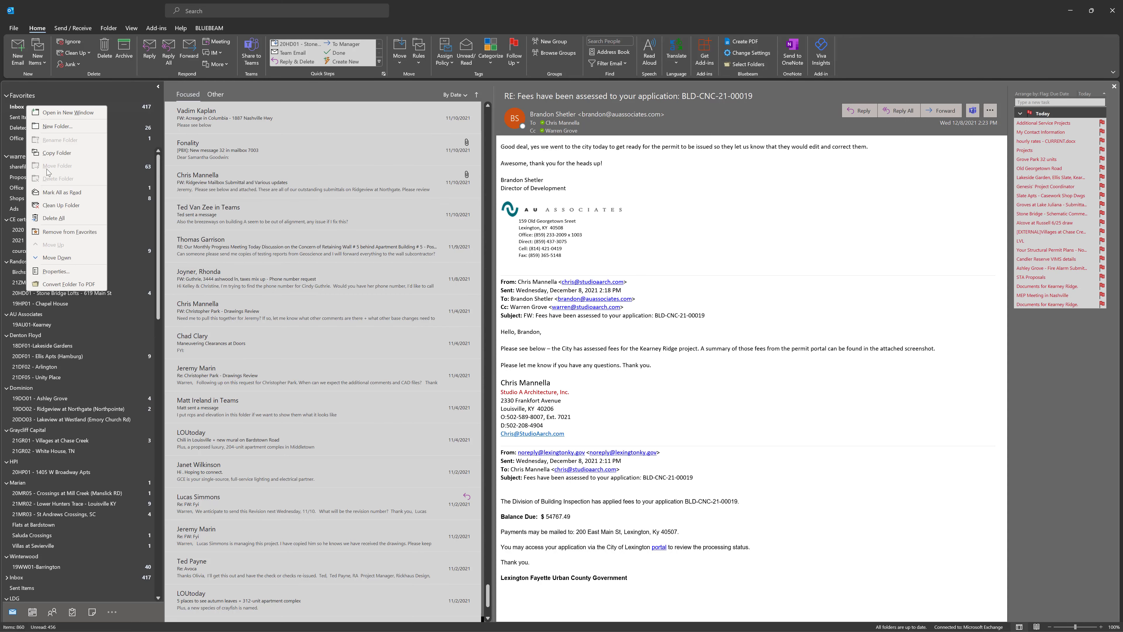
pyautogui.click(56, 272)
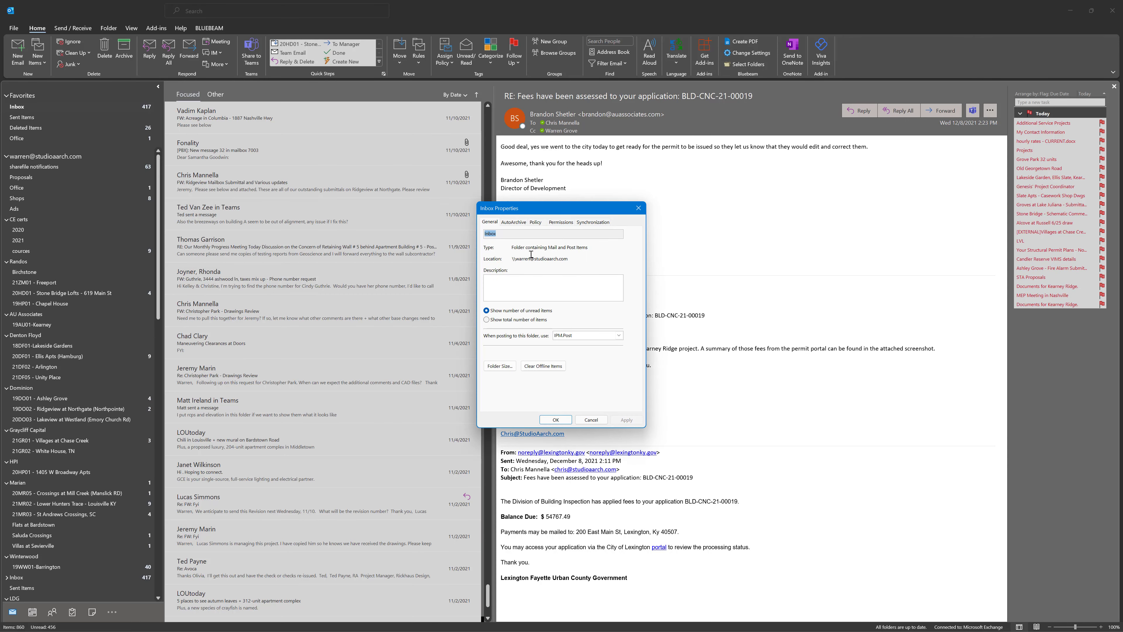
pyautogui.click(514, 222)
pyautogui.moveTo(552, 209); pyautogui.dragTo(531, 217)
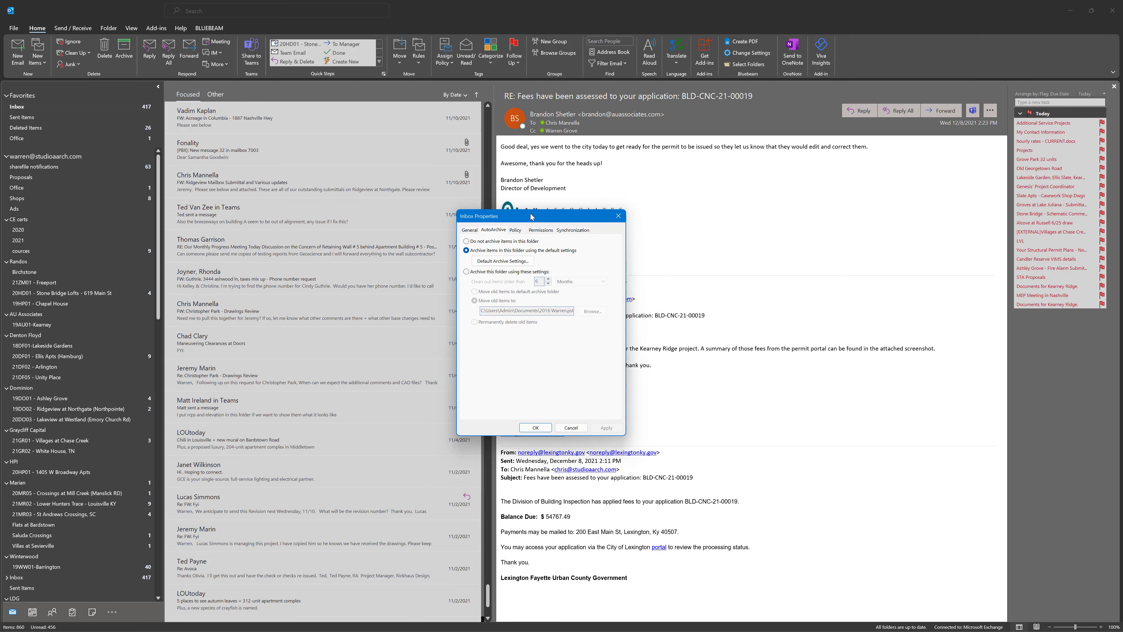
pyautogui.click(526, 262)
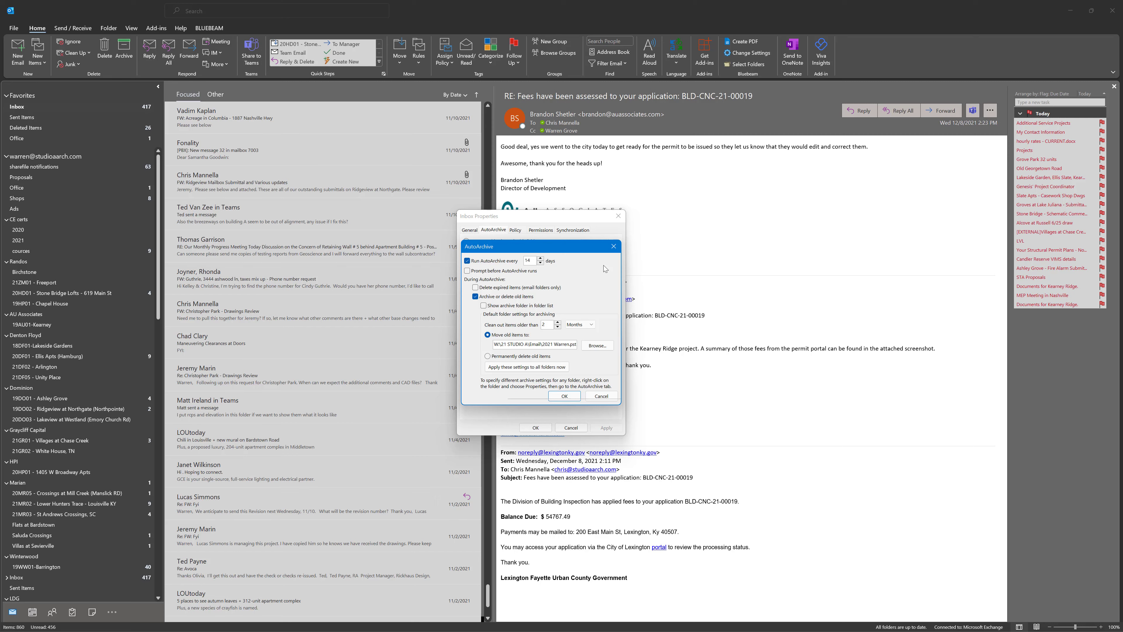
pyautogui.moveTo(565, 248)
pyautogui.mouseDown()
pyautogui.moveTo(594, 263)
pyautogui.moveTo(572, 261)
pyautogui.mouseUp()
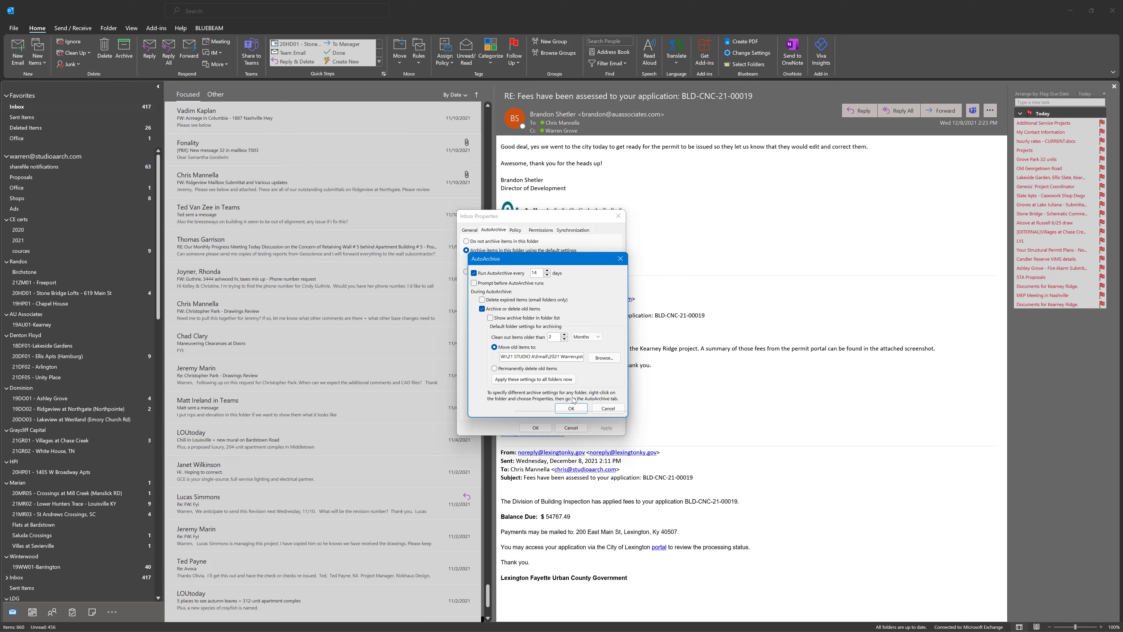
pyautogui.click(606, 409)
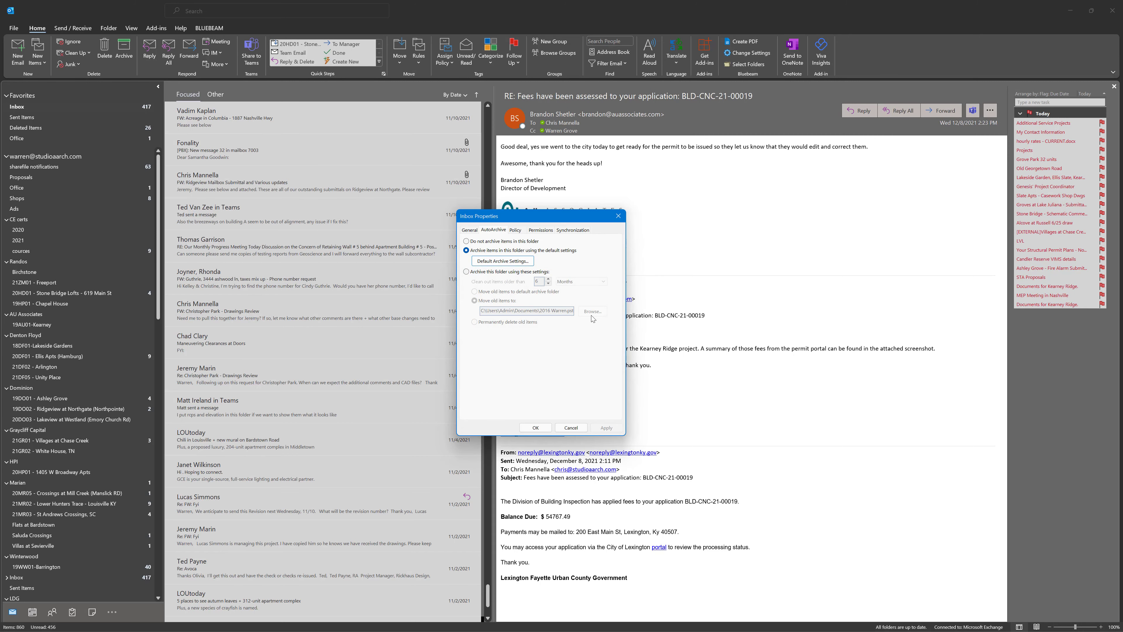
pyautogui.click(570, 427)
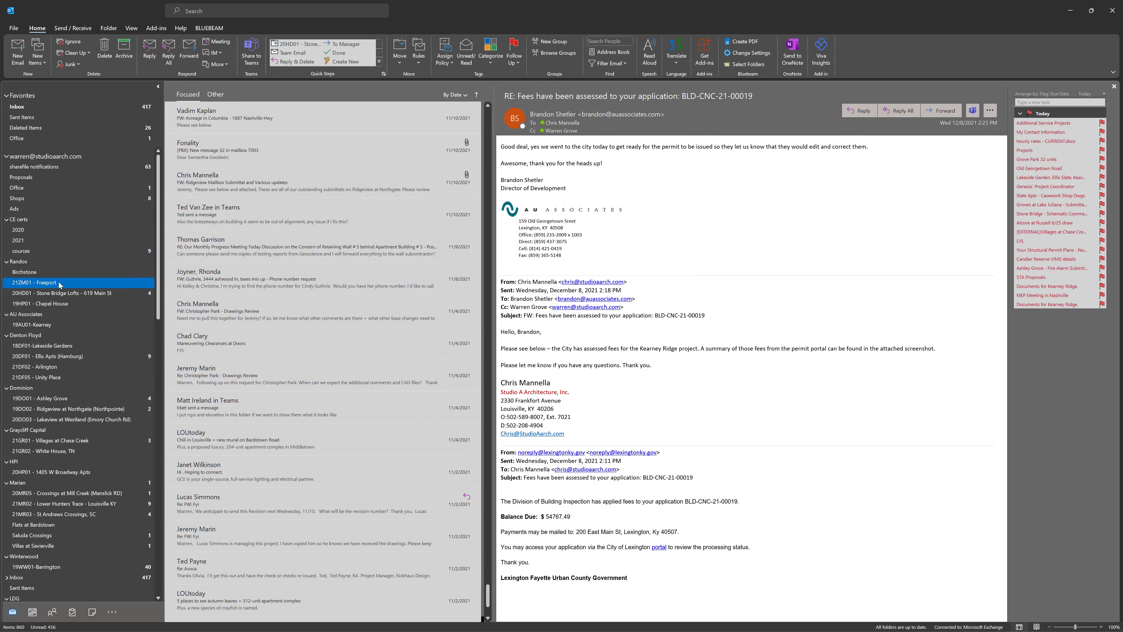
# Set the 21DF02 - Arlington folder to archive items using the default settings, checking those defaults before applying
pyautogui.rightClick(37, 369)
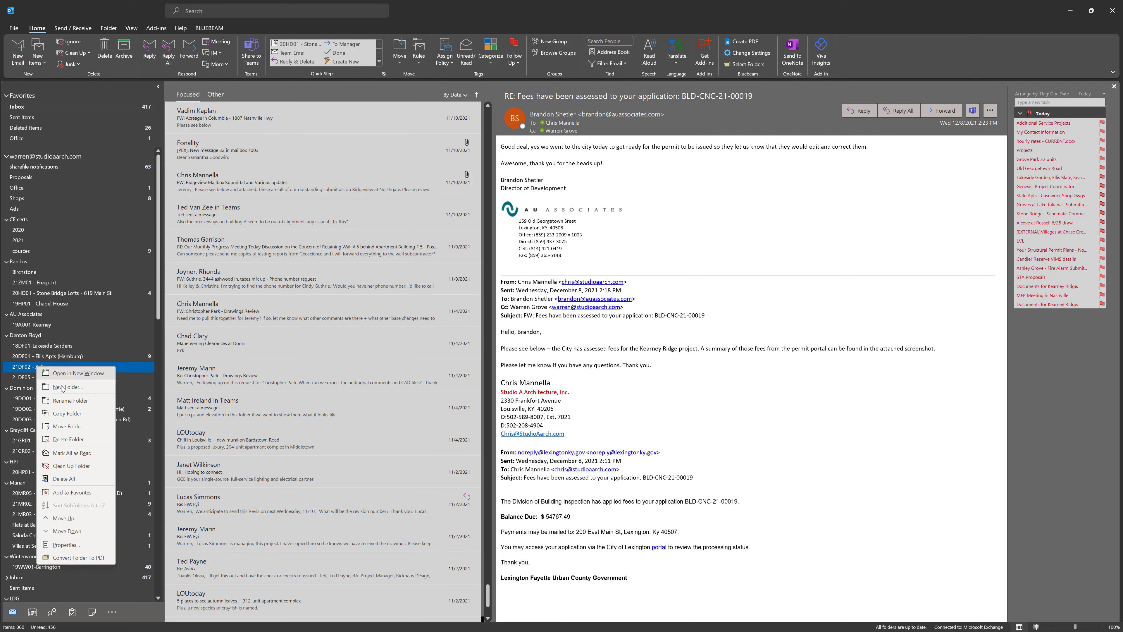
pyautogui.click(82, 543)
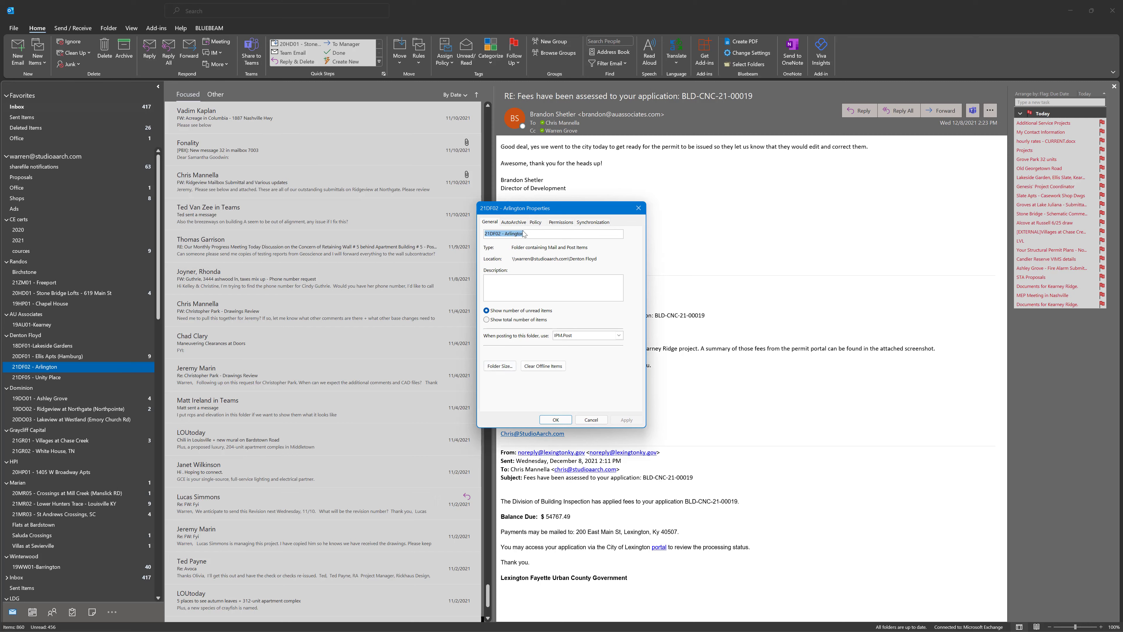
pyautogui.click(514, 222)
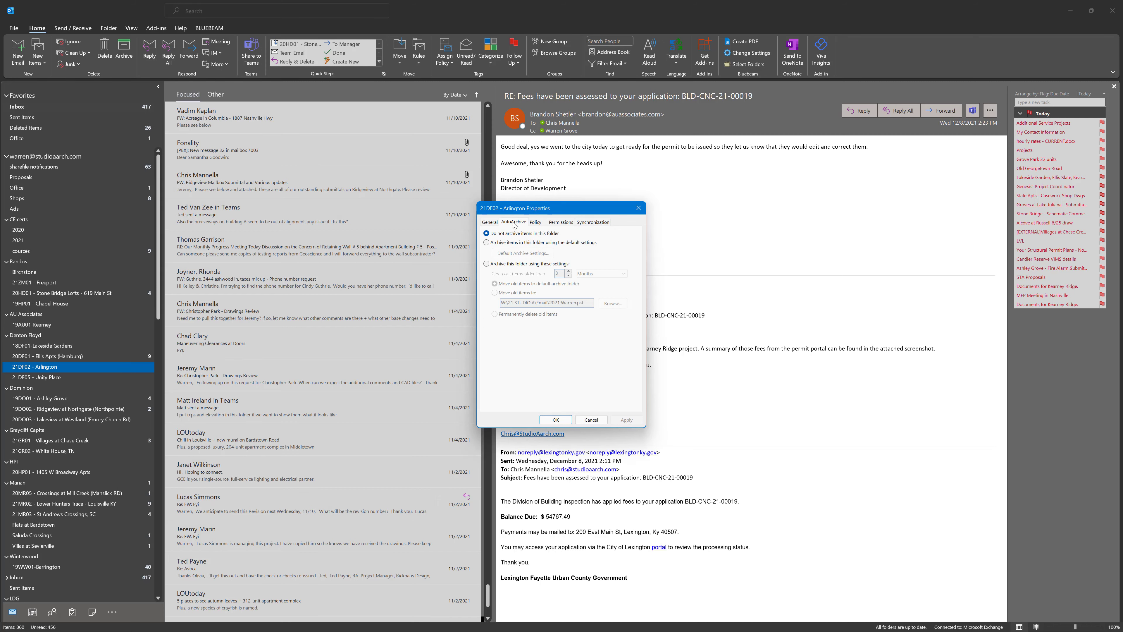
pyautogui.click(591, 242)
pyautogui.click(523, 253)
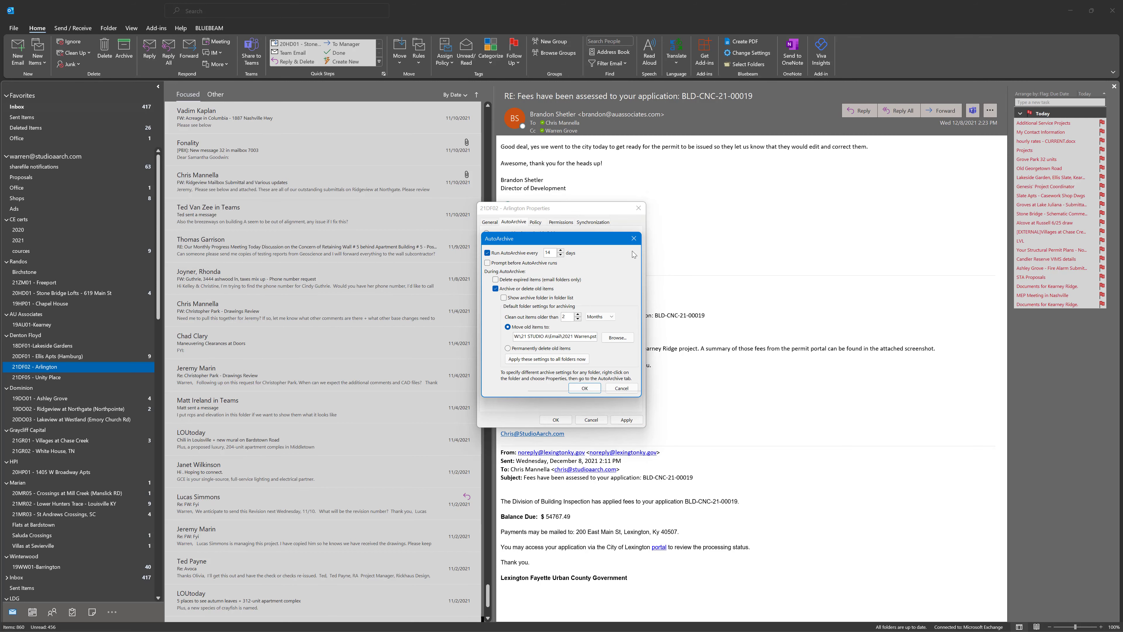
pyautogui.click(584, 388)
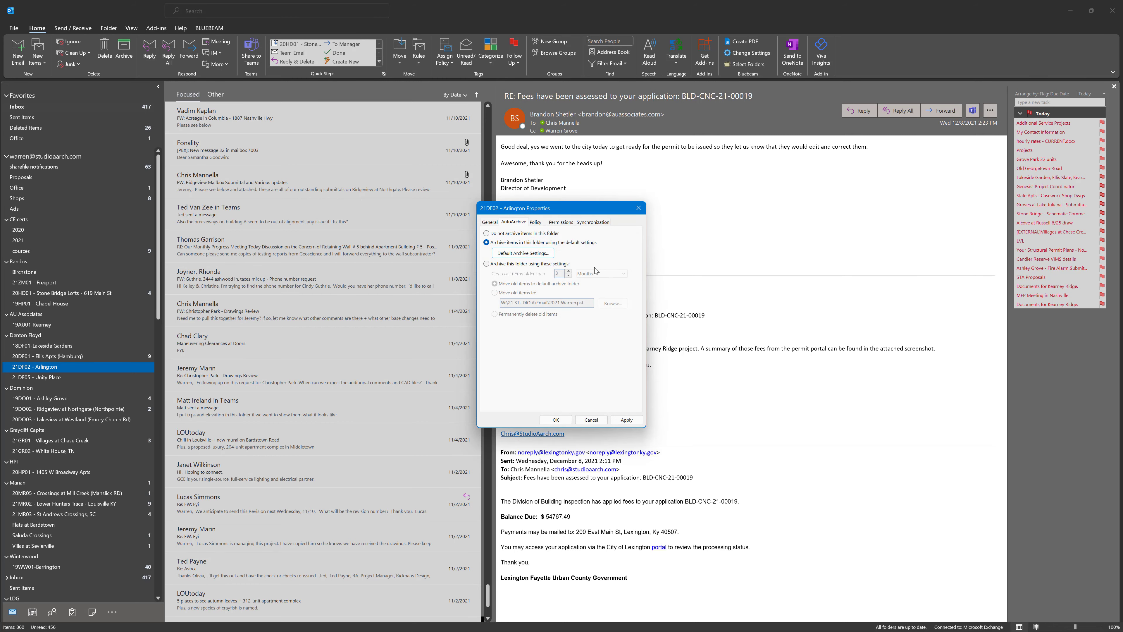
pyautogui.click(563, 420)
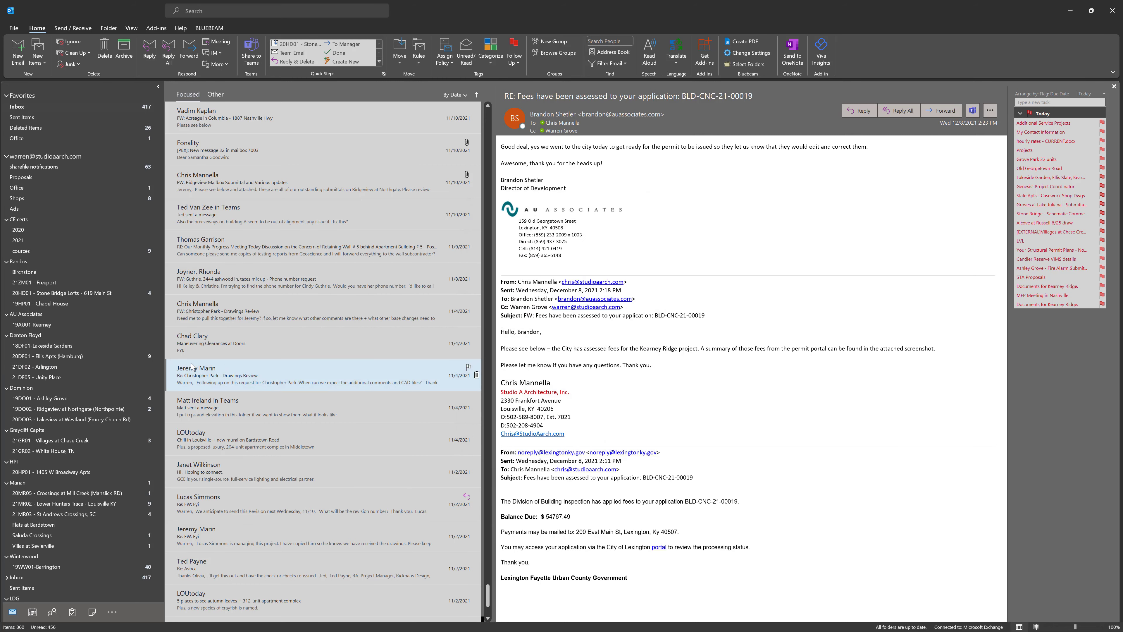
# Set the 21DF05 - Unity Place folder to archive items using the default AutoArchive settings
pyautogui.click(61, 378)
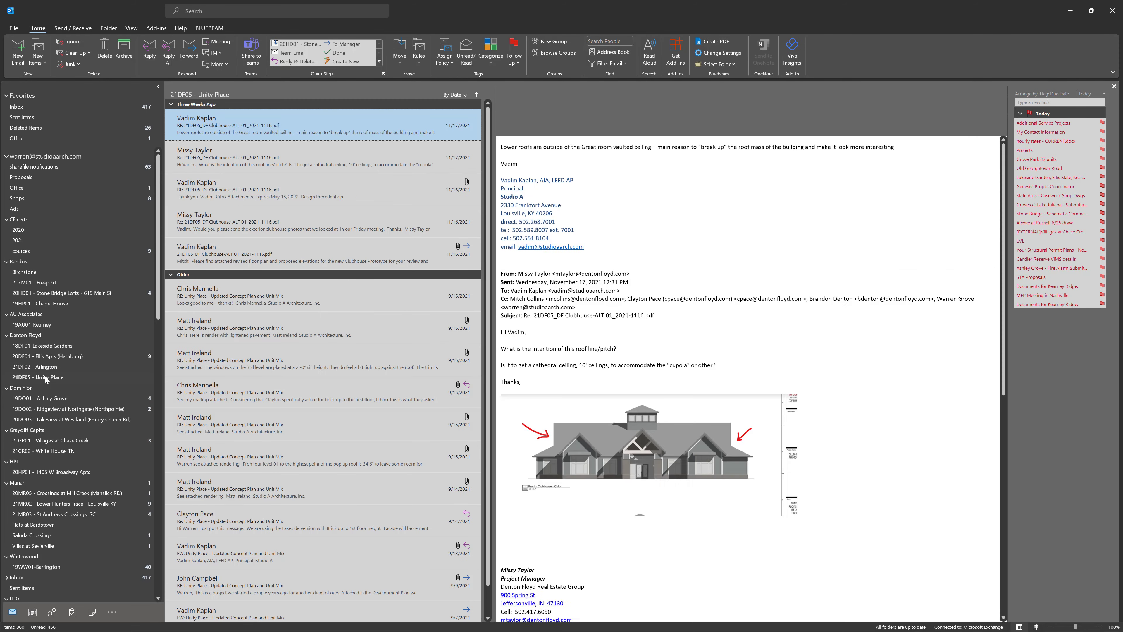
pyautogui.rightClick(50, 379)
pyautogui.click(74, 555)
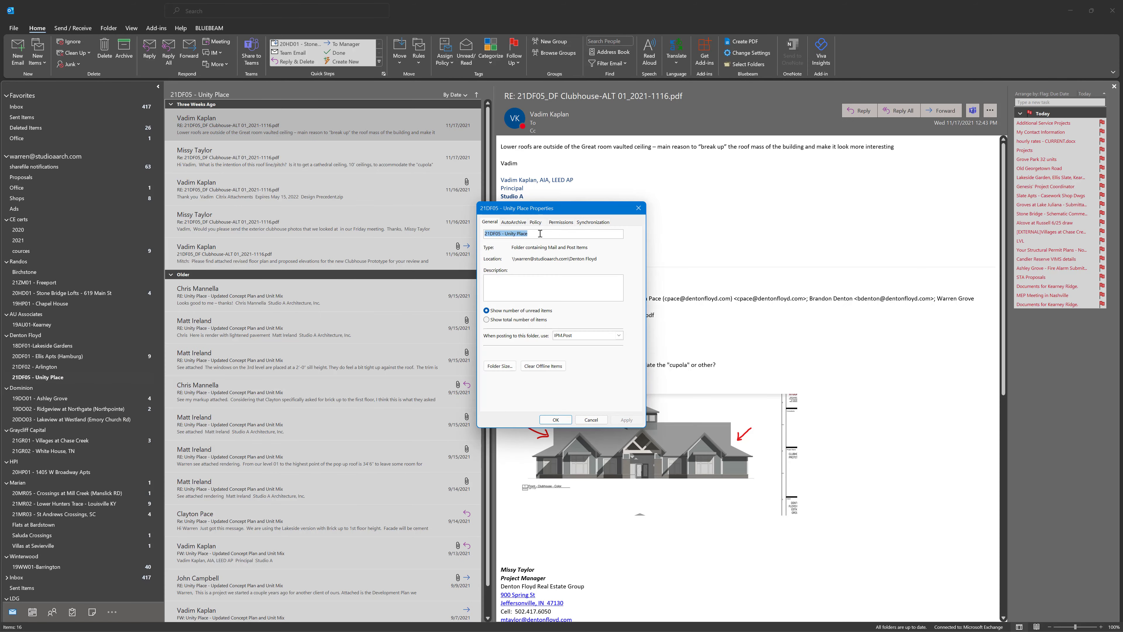
pyautogui.click(513, 222)
pyautogui.click(517, 243)
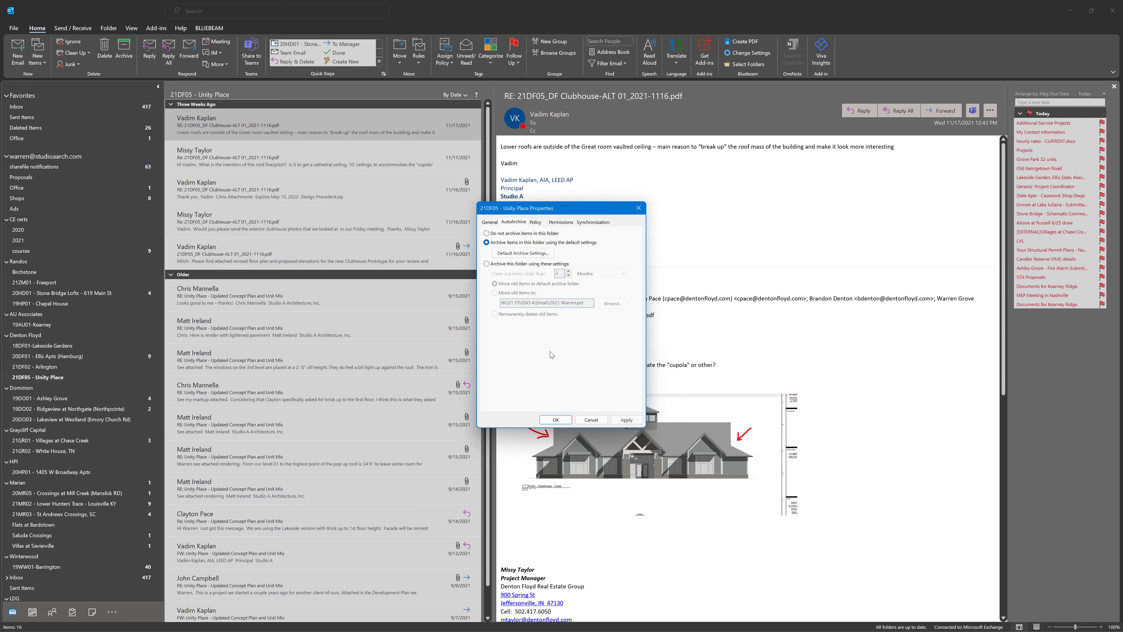
pyautogui.click(556, 420)
# Examine the 18DF01-Lakeside Gardens folder's AutoArchive settings and close its properties without changes
pyautogui.click(51, 345)
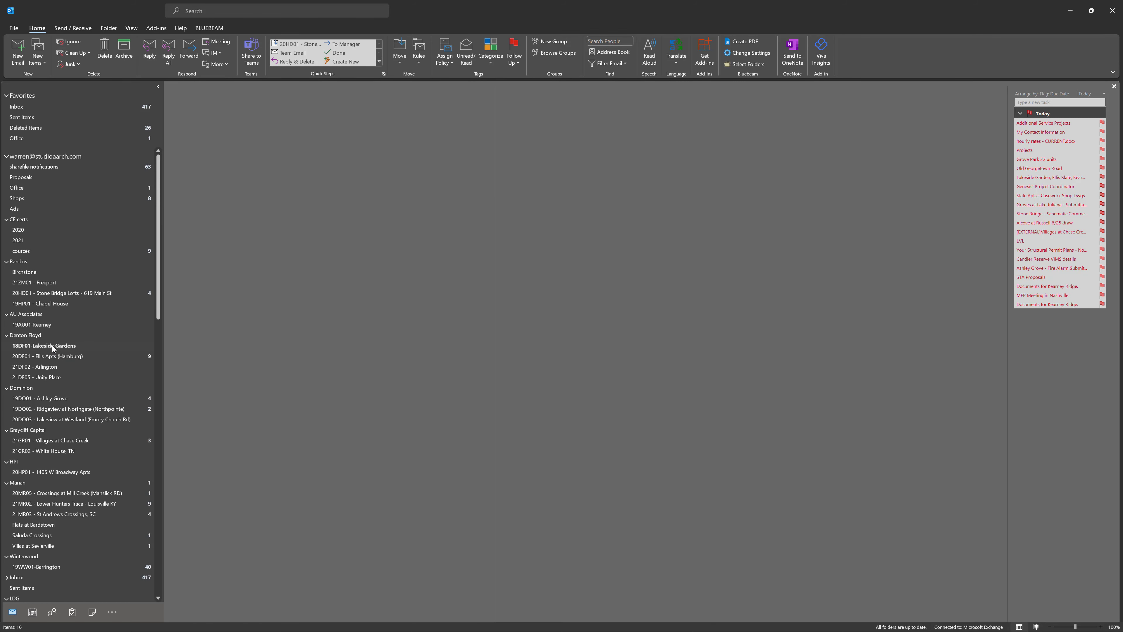
pyautogui.rightClick(52, 345)
pyautogui.click(82, 523)
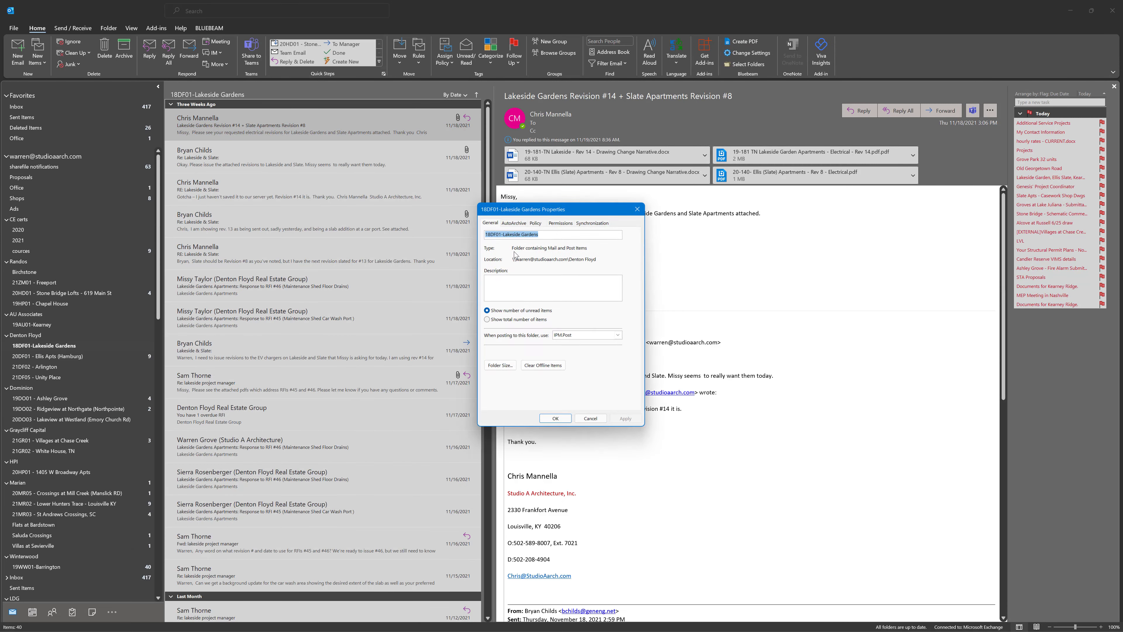
pyautogui.click(521, 224)
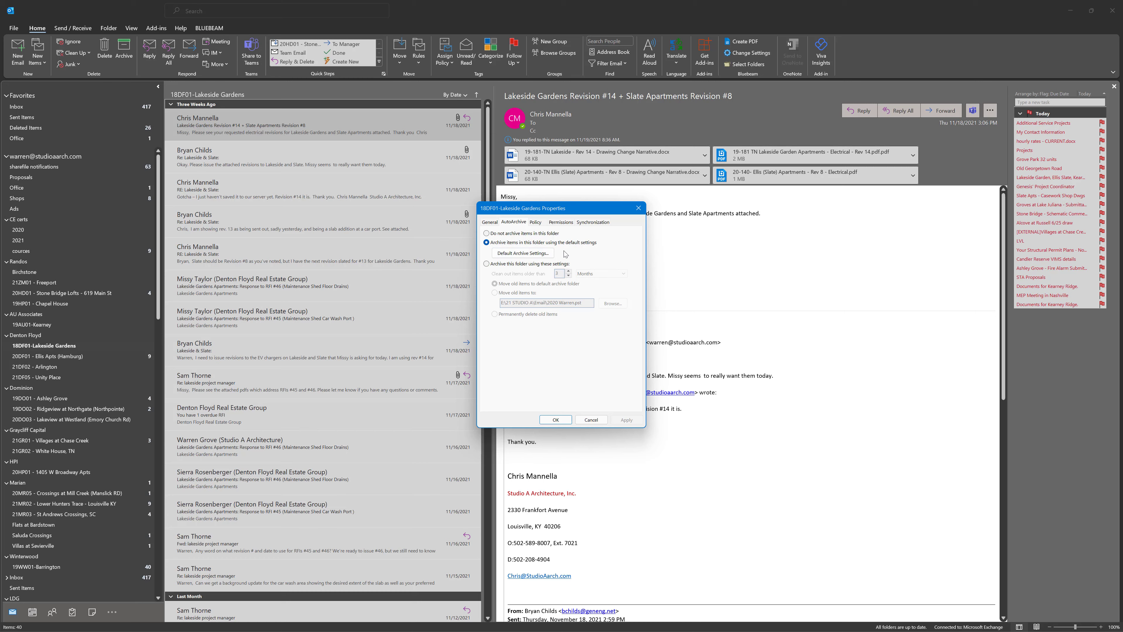
pyautogui.click(591, 419)
# Examine the main mailbox's permissions, policy, home page and general properties, closing them without changes
pyautogui.click(51, 164)
pyautogui.rightClick(39, 155)
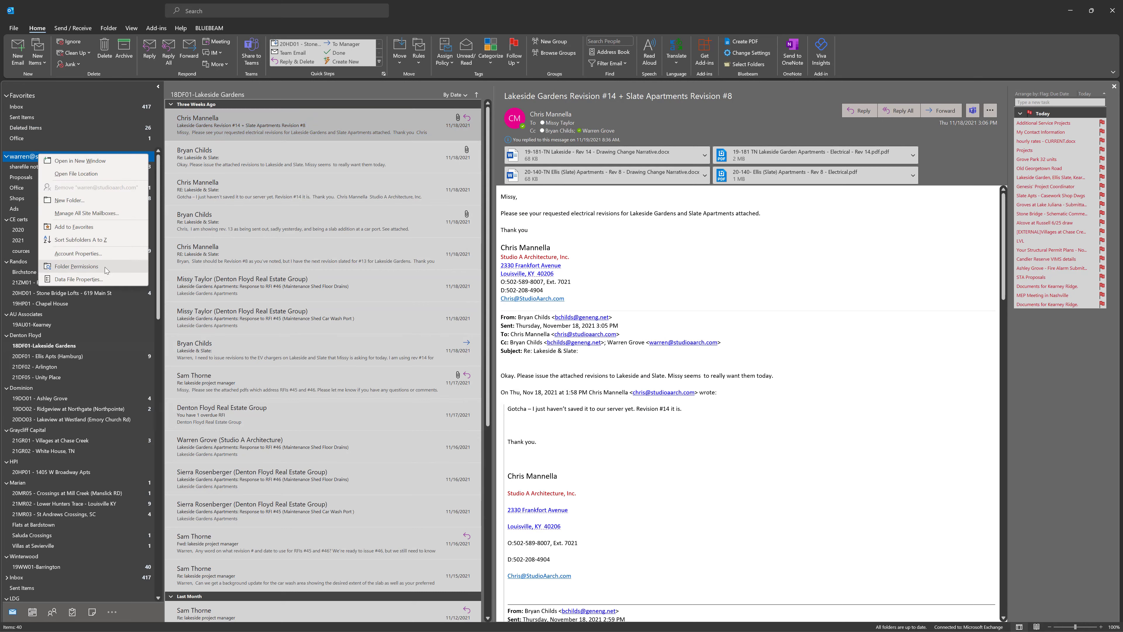
pyautogui.click(104, 265)
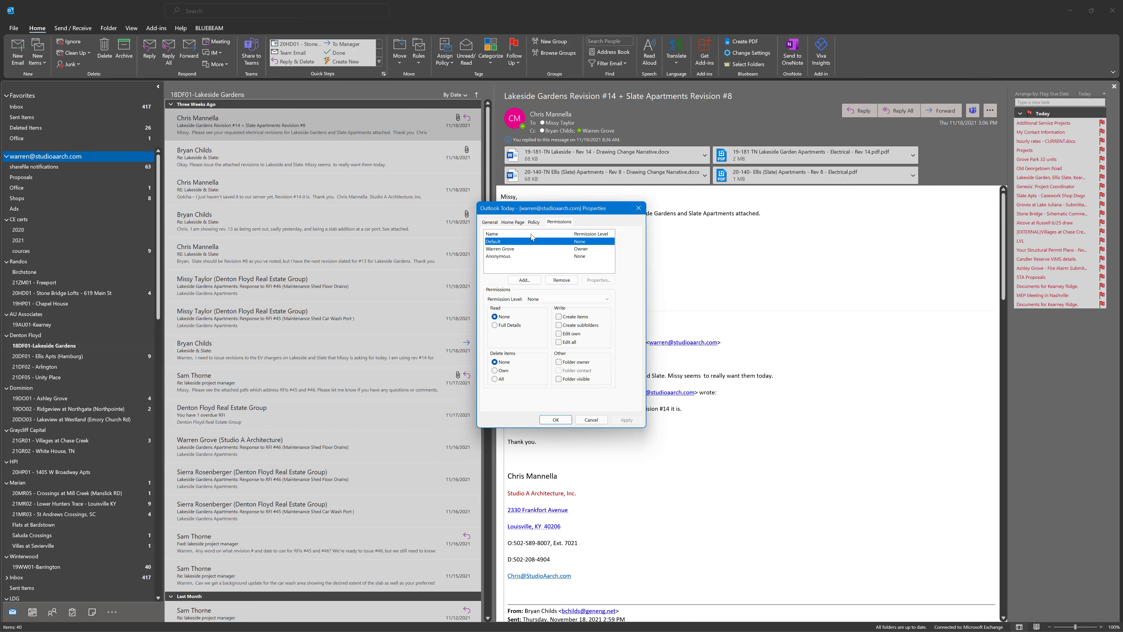
pyautogui.click(533, 222)
pyautogui.click(513, 222)
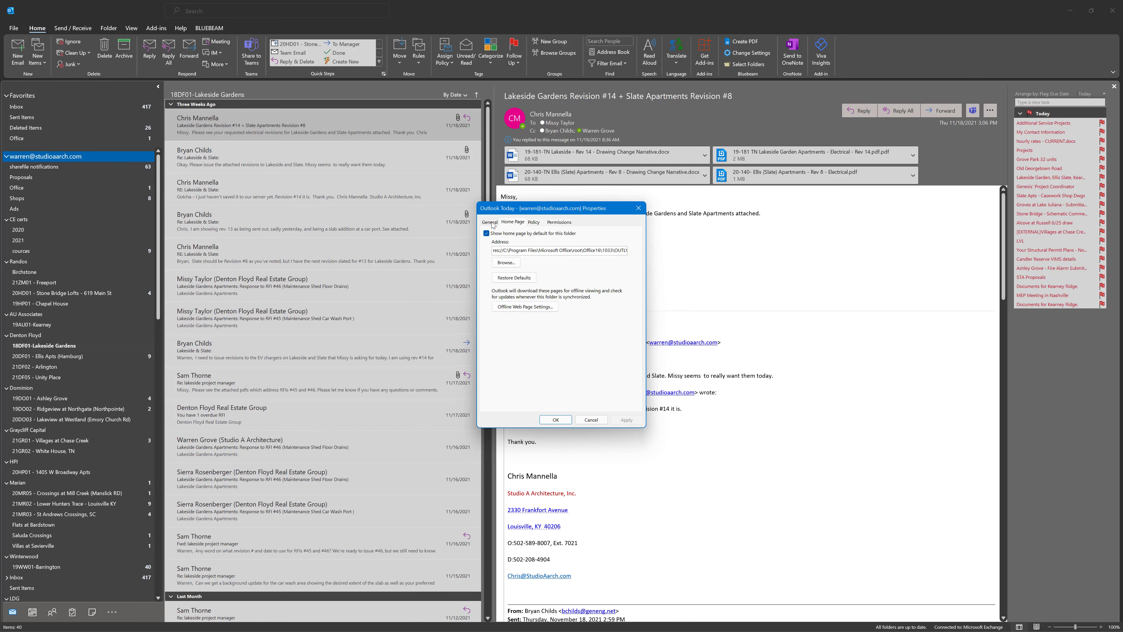
pyautogui.click(490, 222)
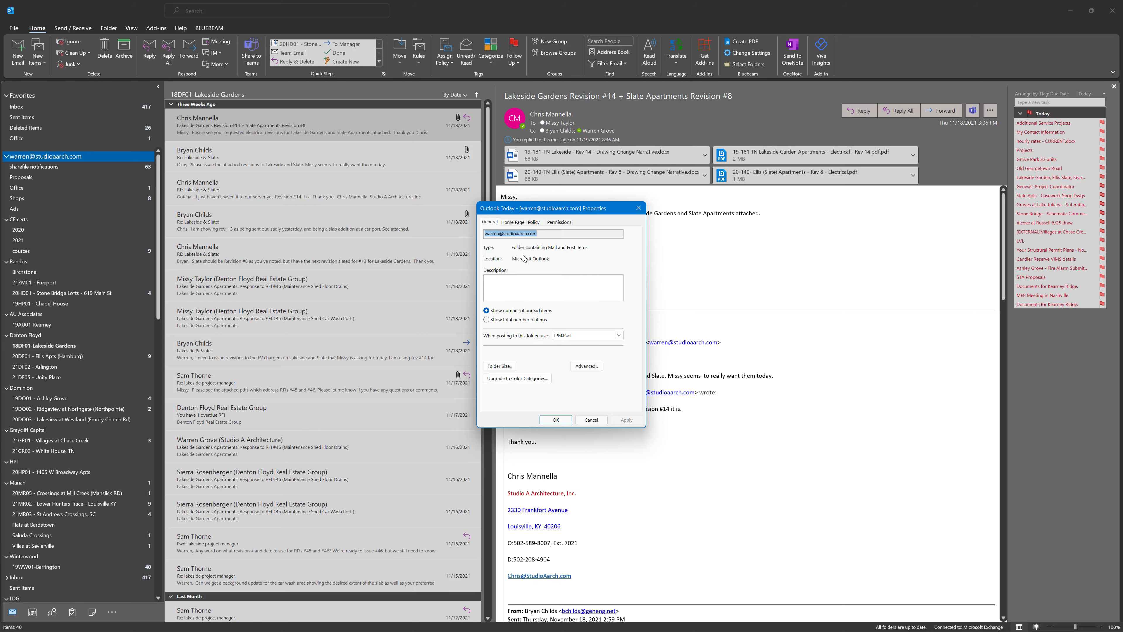
pyautogui.click(599, 422)
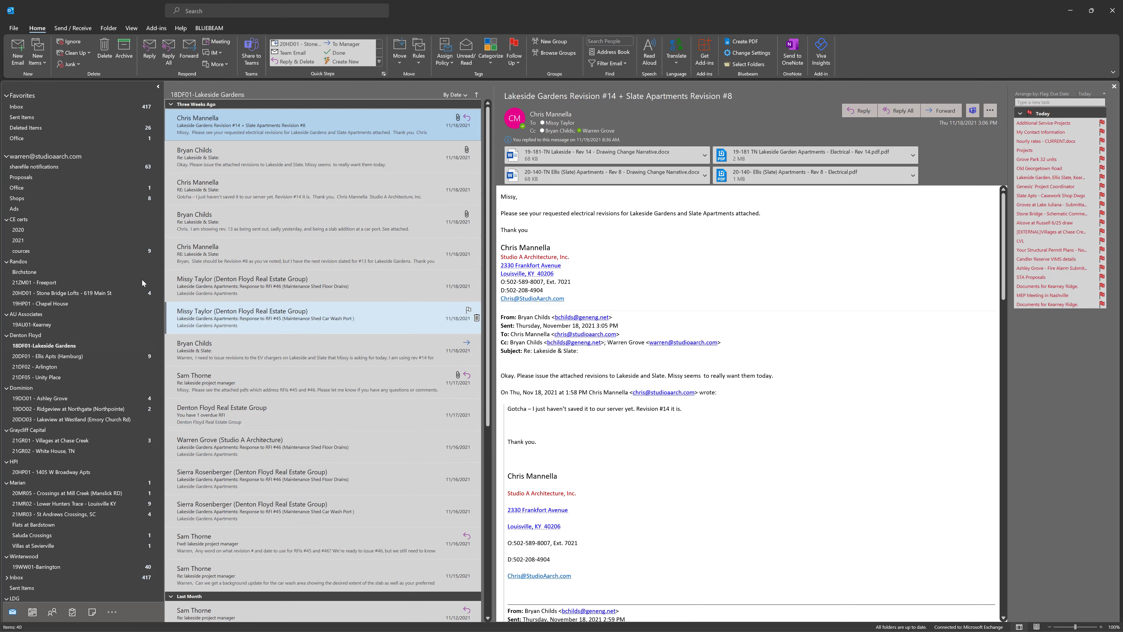
# Look through the mailbox's folder list from the project folders down to the 2021 LDG group
pyautogui.scroll(-1, 137, 278)
pyautogui.scroll(1, 117, 199)
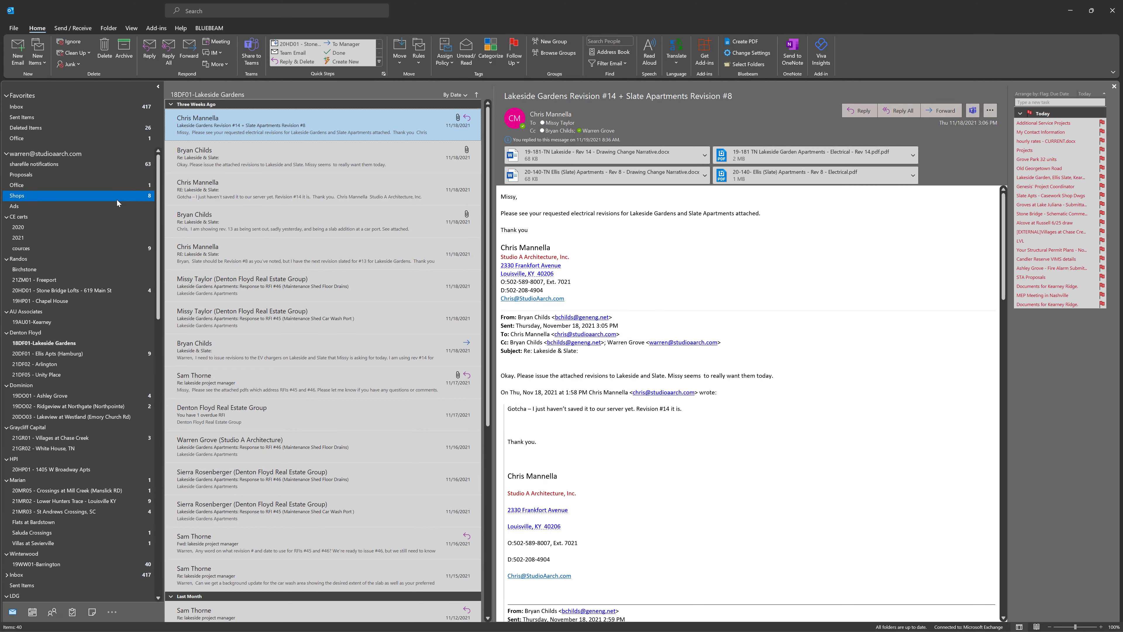
pyautogui.scroll(-1, 69, 226)
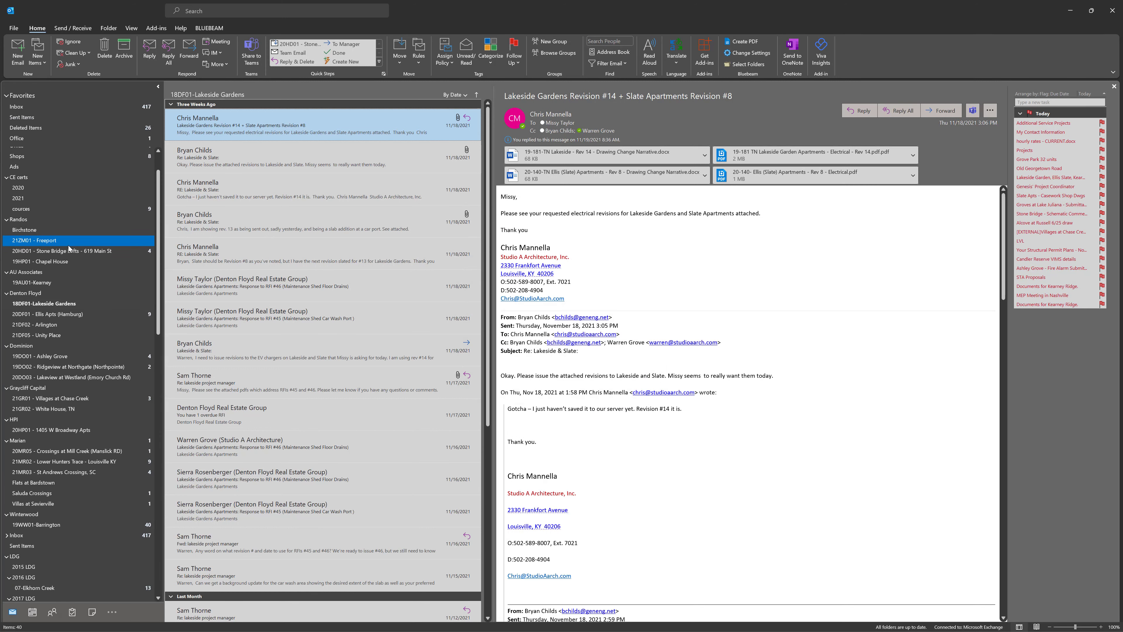
pyautogui.scroll(-1, 81, 278)
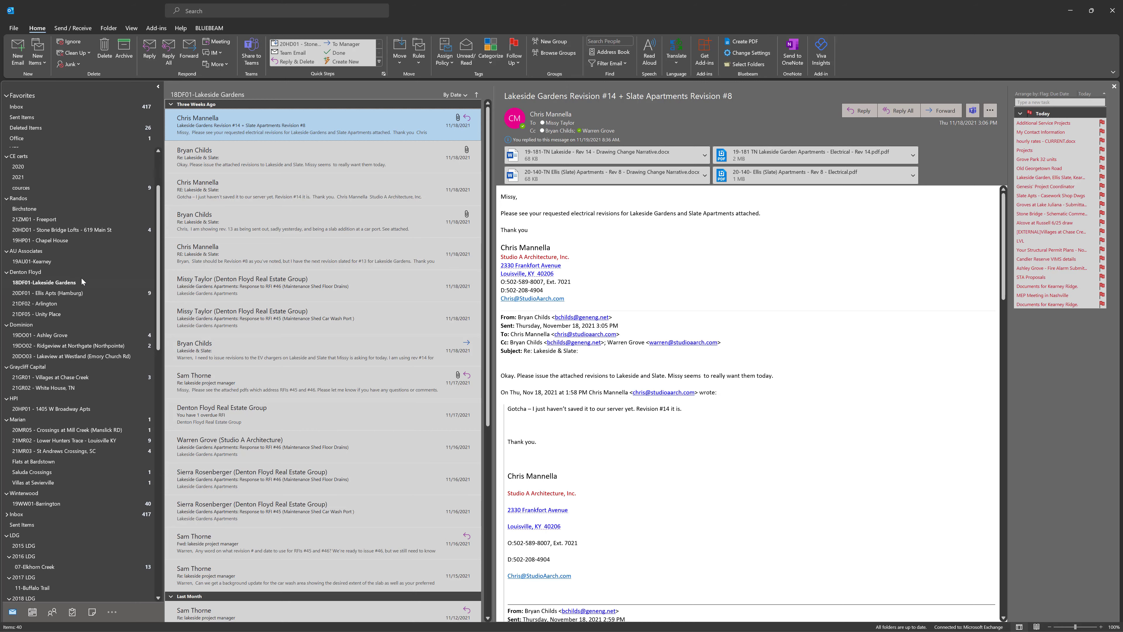
pyautogui.scroll(-10, 83, 282)
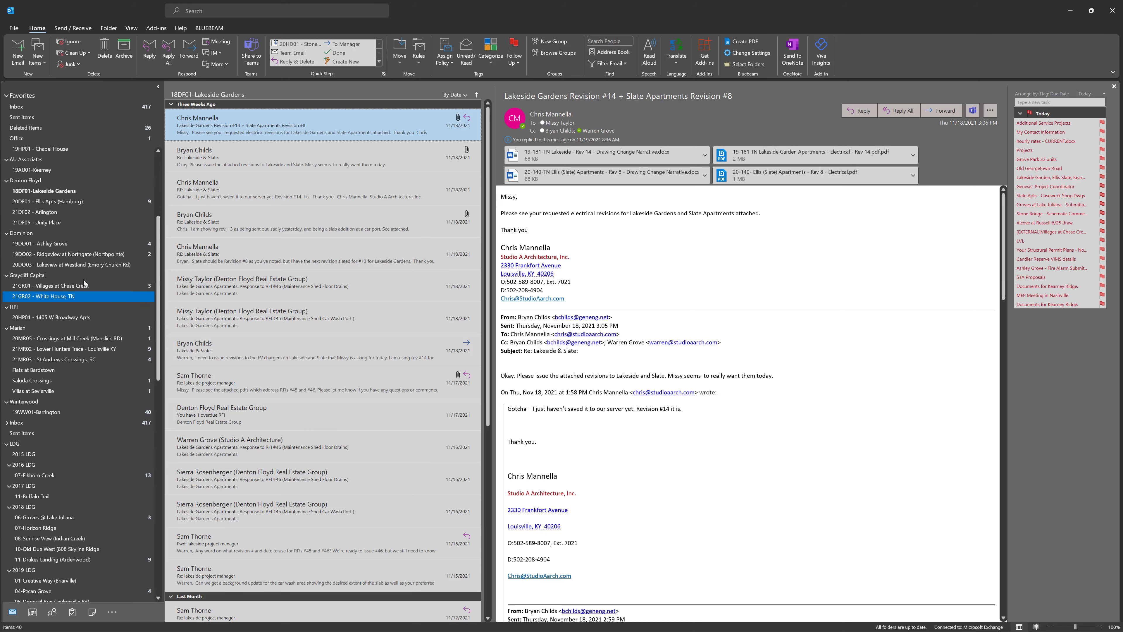
pyautogui.scroll(-3, 86, 283)
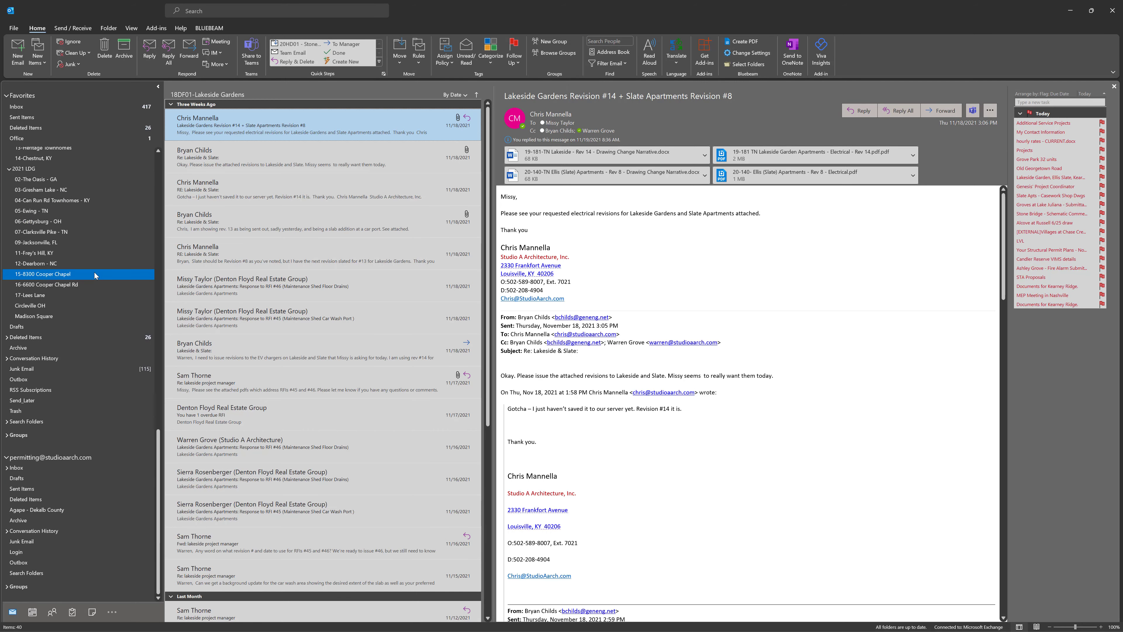
pyautogui.scroll(2, 95, 277)
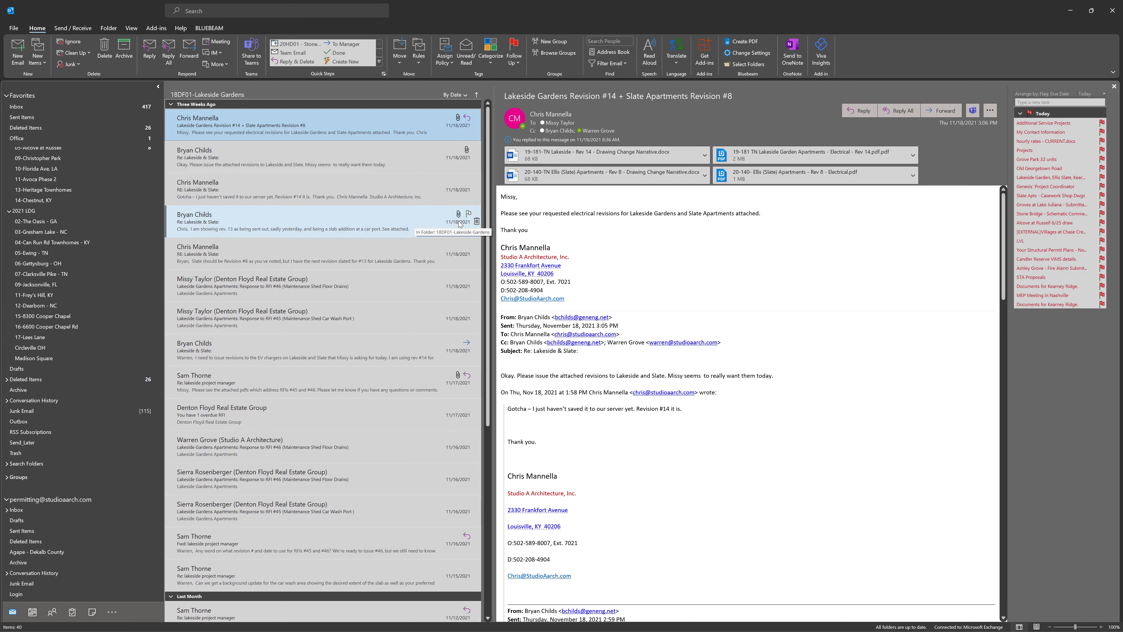
# Open the 2021 archive .pst as an Outlook data file from the Email folder under 21 STUDIO A
pyautogui.click(13, 28)
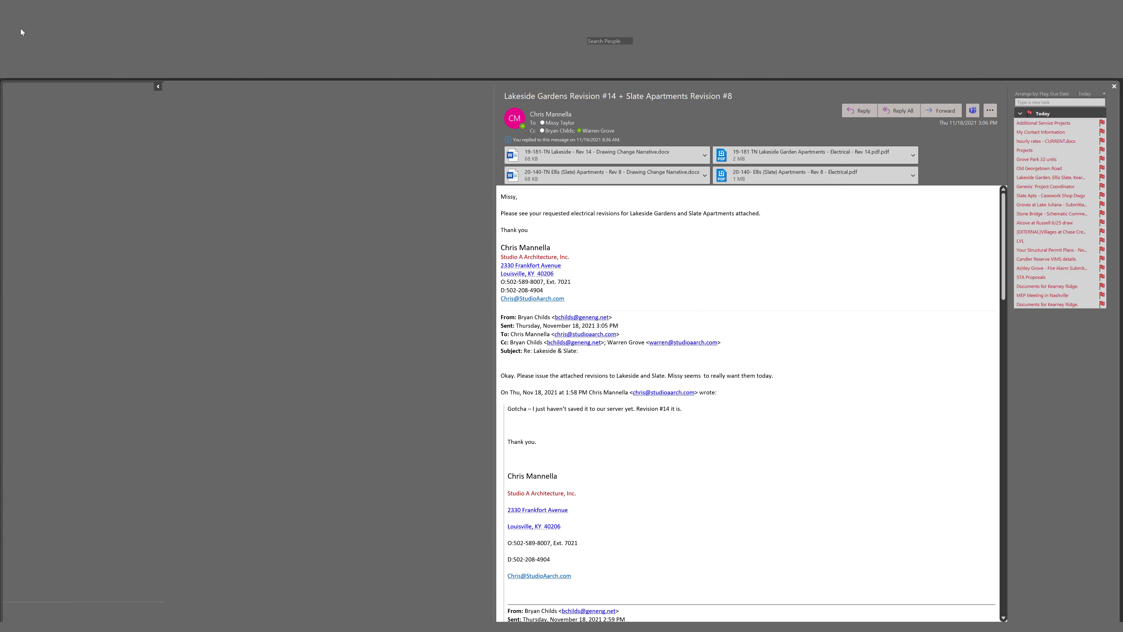
pyautogui.click(27, 64)
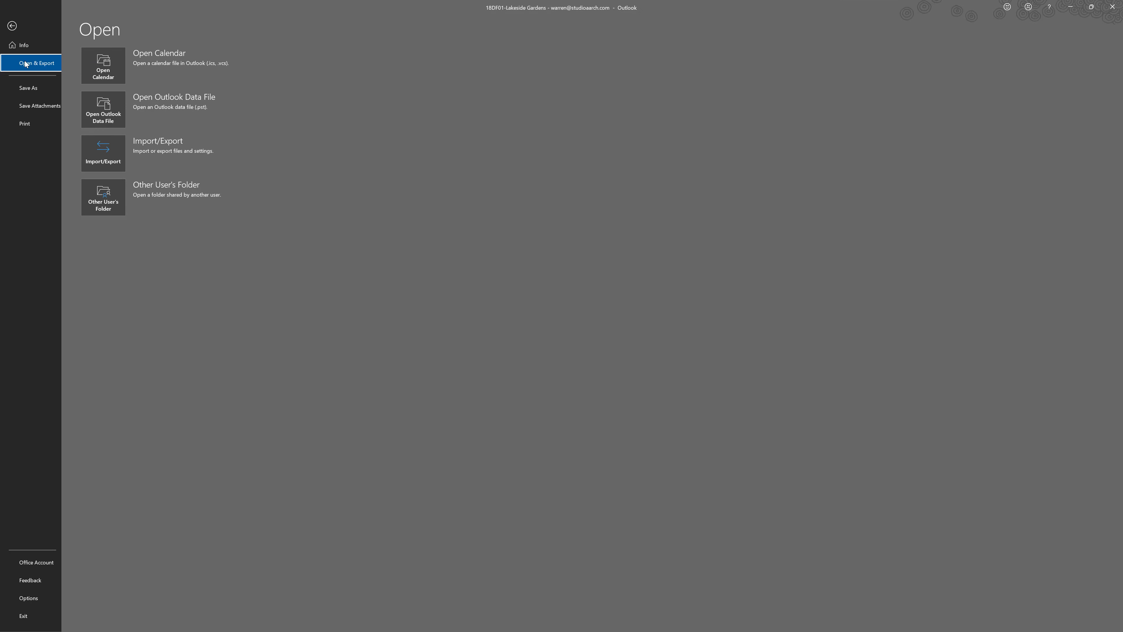
pyautogui.press('Escape')
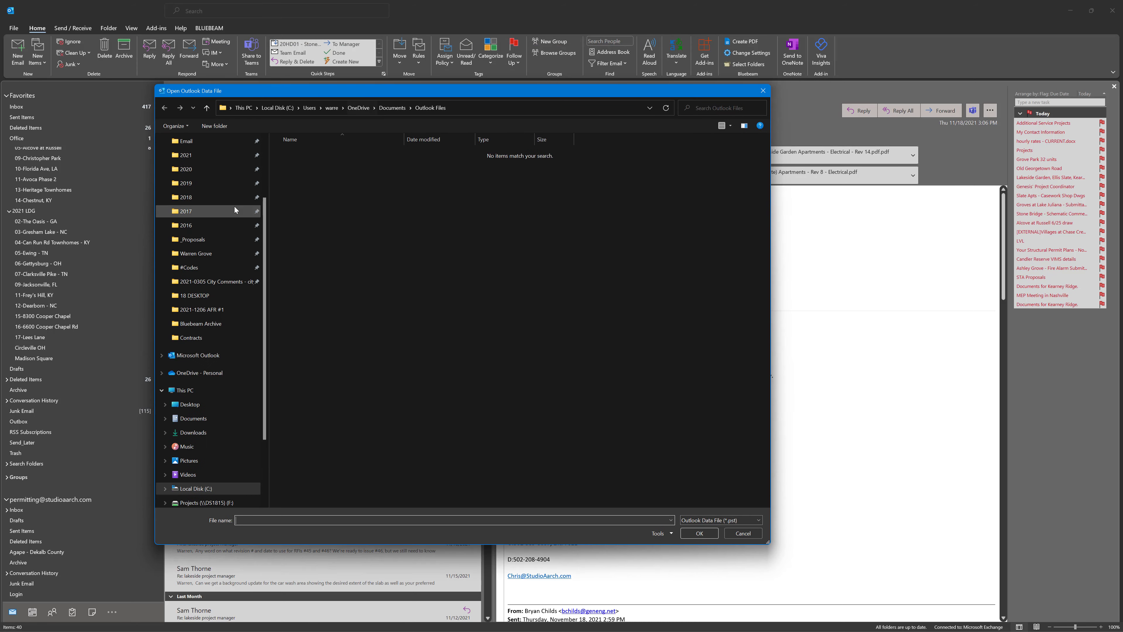
pyautogui.scroll(2, 235, 210)
pyautogui.click(221, 228)
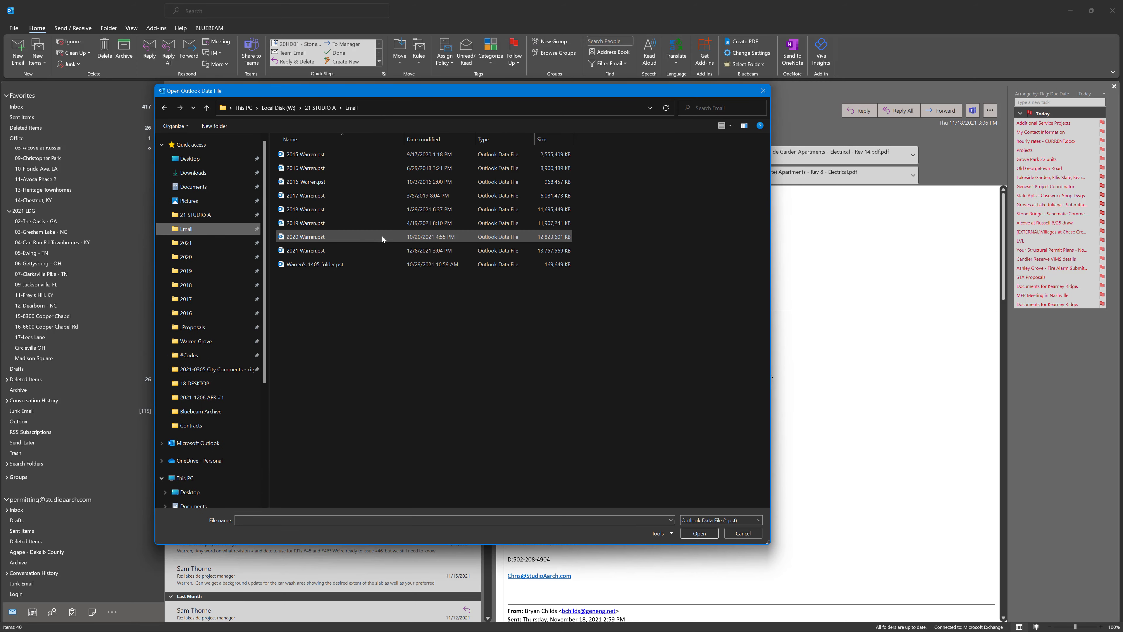
pyautogui.click(389, 251)
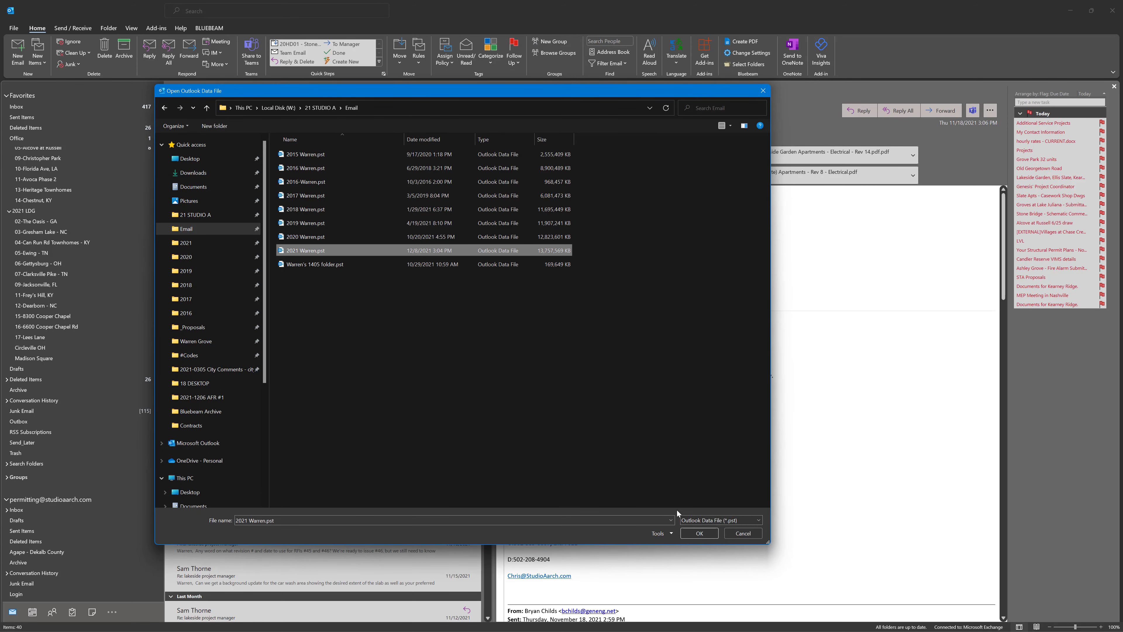
pyautogui.click(699, 533)
# Expand the Archives data file in the folder list and look through its folders
pyautogui.click(86, 432)
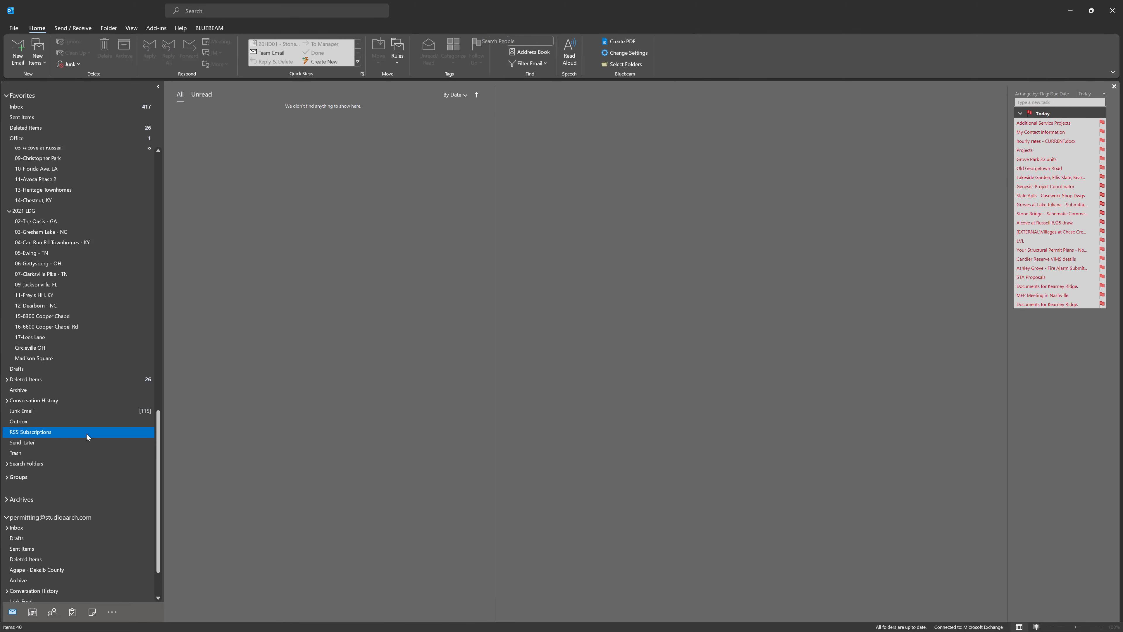
pyautogui.scroll(-2, 86, 433)
pyautogui.click(7, 458)
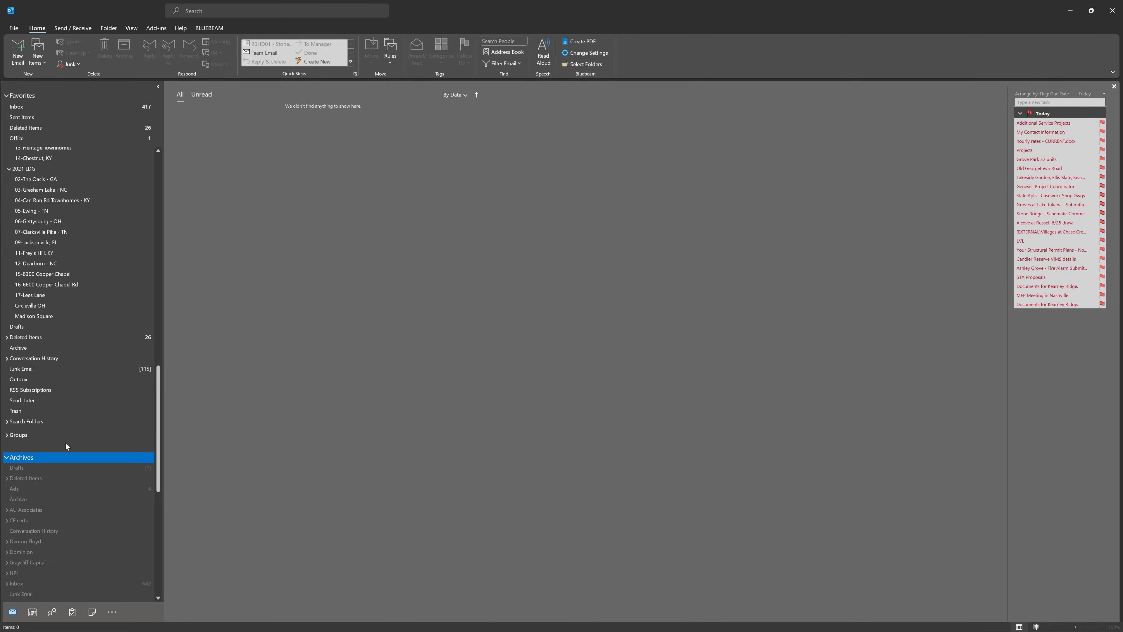
pyautogui.scroll(-10, 88, 395)
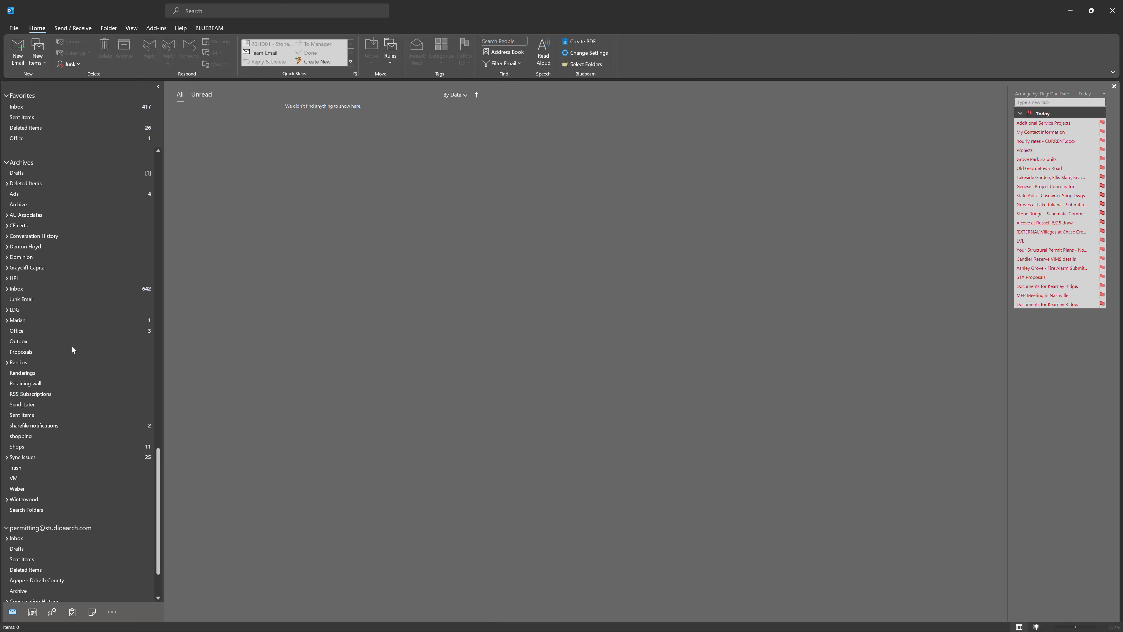
# Expand the archived Randos group, open its 18AT01 - Georgetown folder and look over the other project folders
pyautogui.click(8, 310)
pyautogui.click(11, 363)
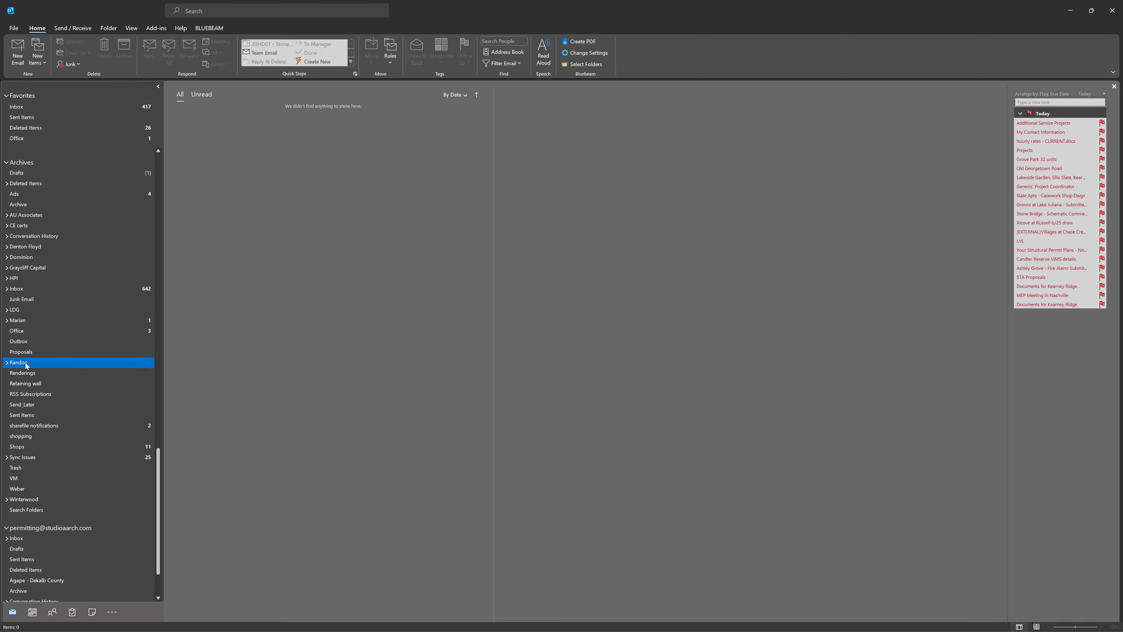
pyautogui.click(7, 362)
pyautogui.click(51, 385)
pyautogui.click(51, 372)
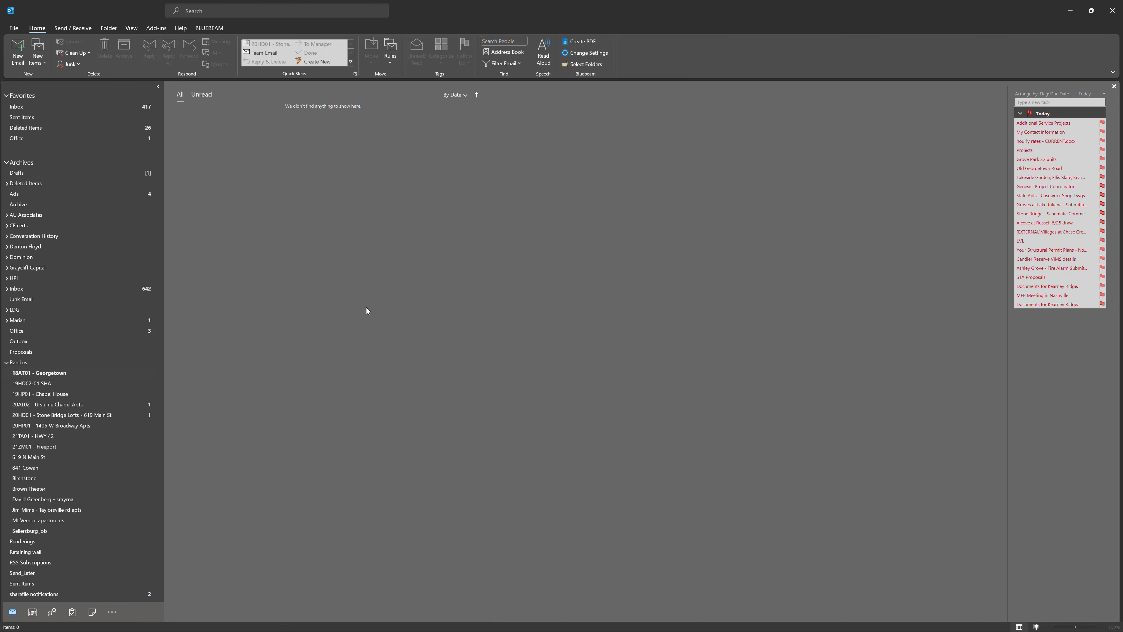
pyautogui.scroll(-6, 99, 479)
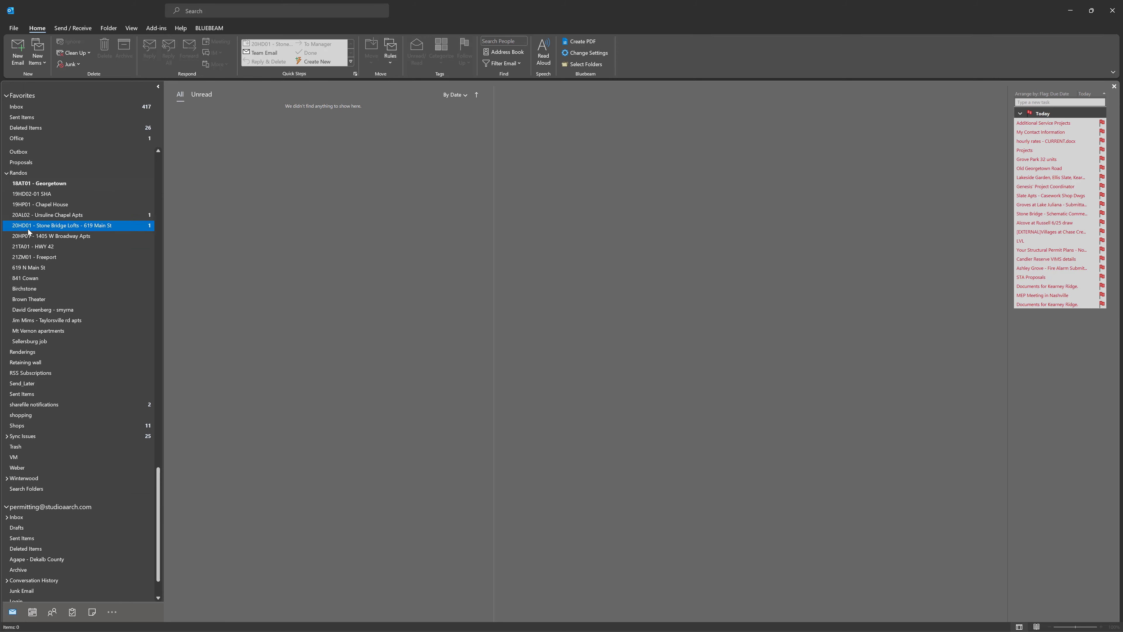
pyautogui.scroll(3, 69, 345)
pyautogui.scroll(1, 59, 285)
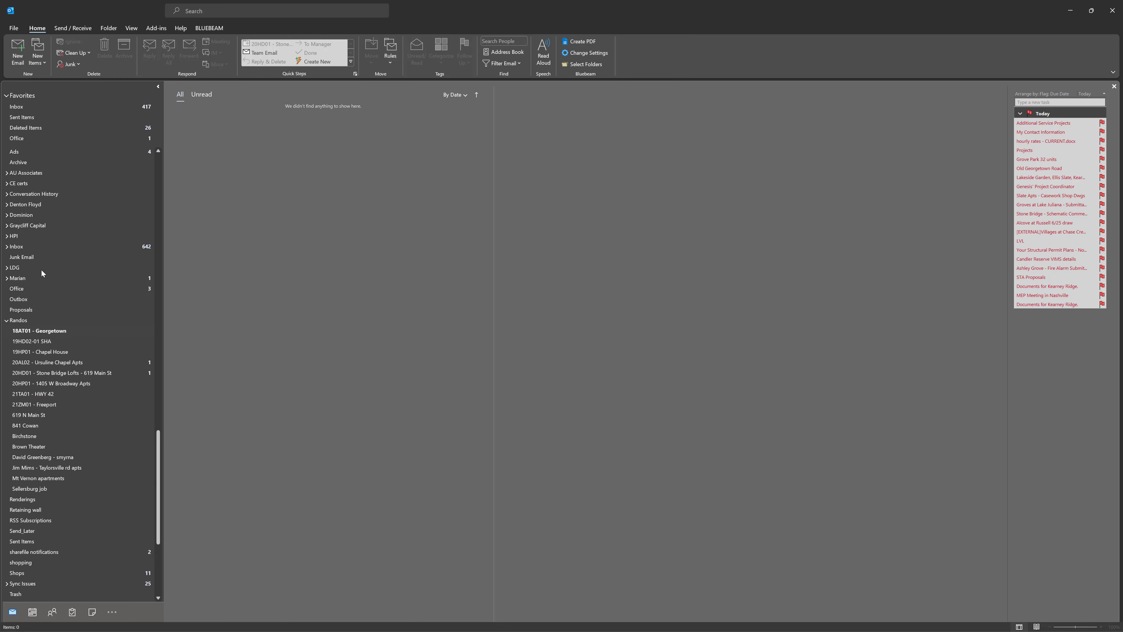
# Expand the archived LDG and 2020 LDG groups and look through the messages in 07-Skyview Place - Good Samaritan Way
pyautogui.click(7, 267)
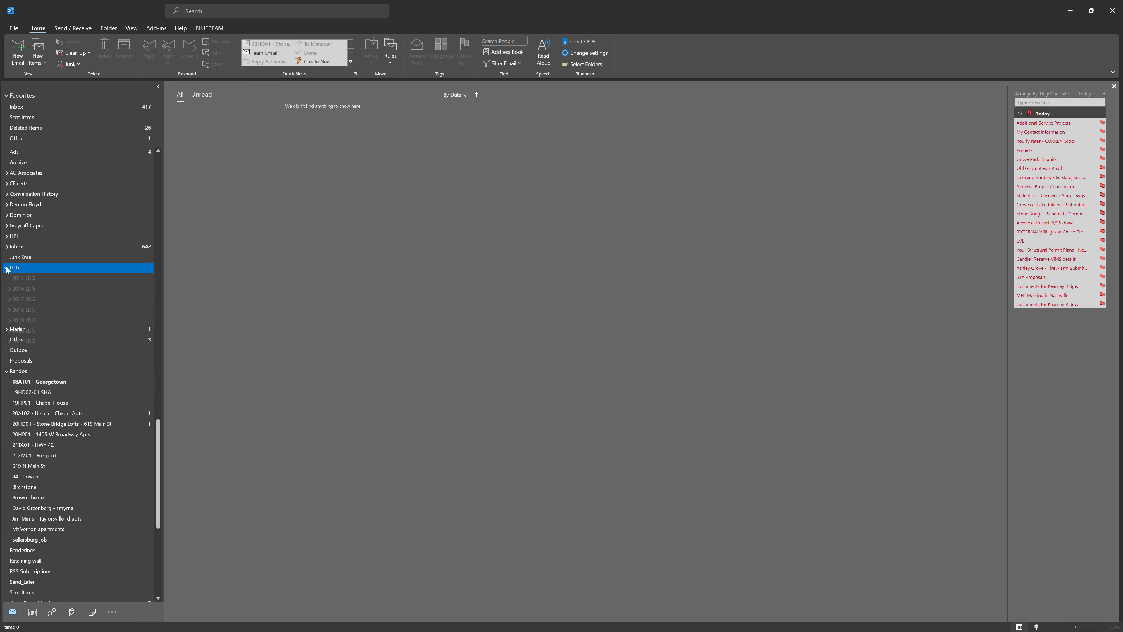
pyautogui.click(10, 330)
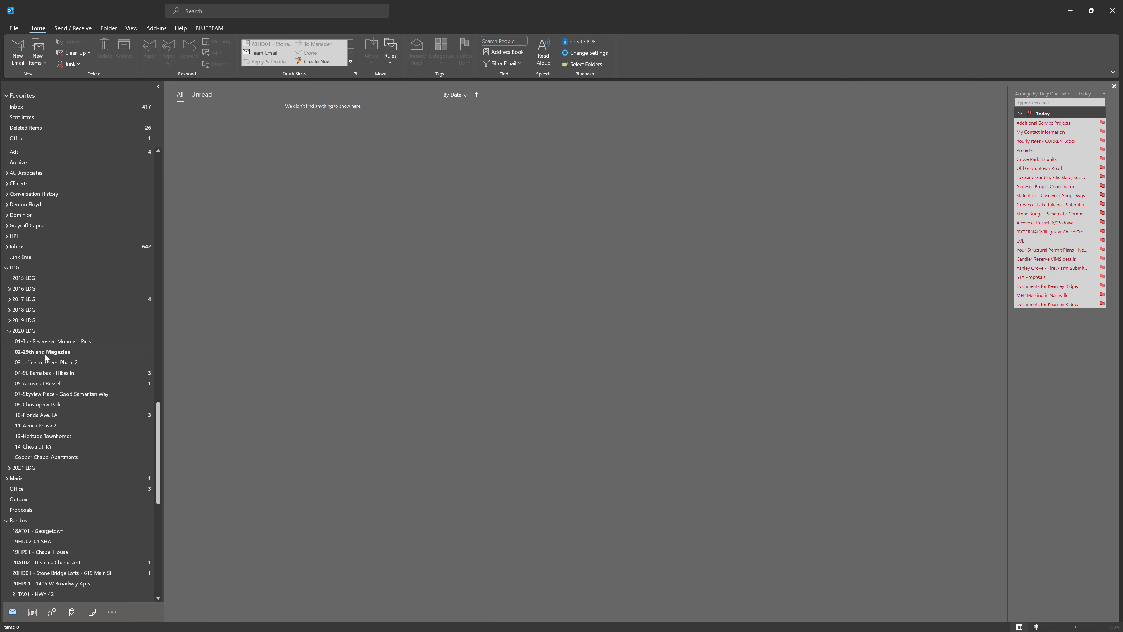
pyautogui.click(57, 394)
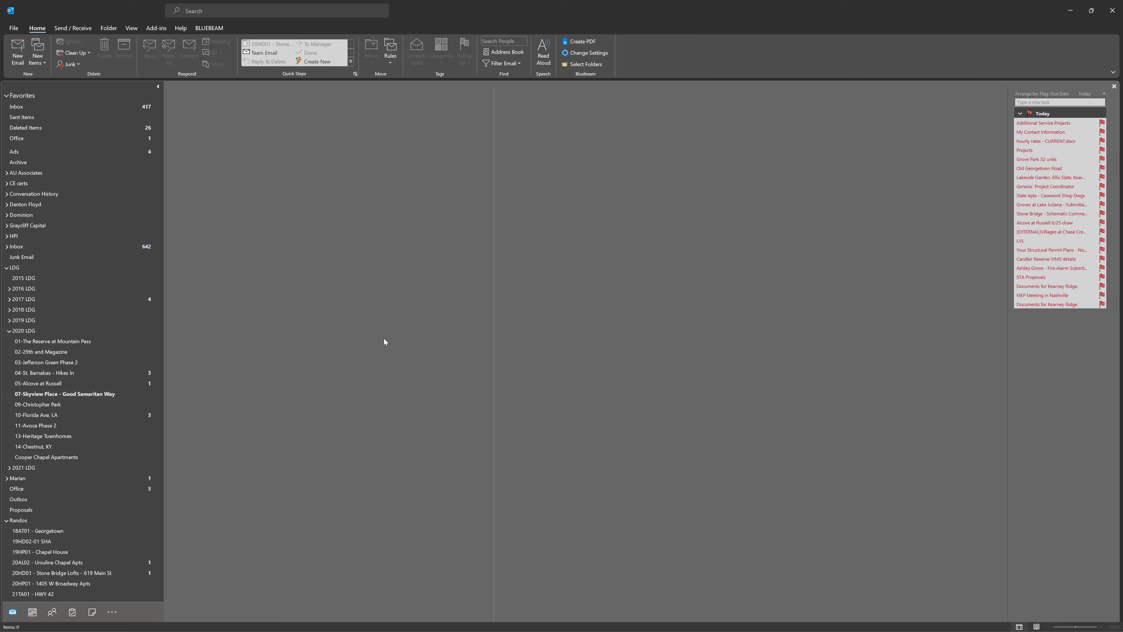
pyautogui.scroll(-3, 392, 286)
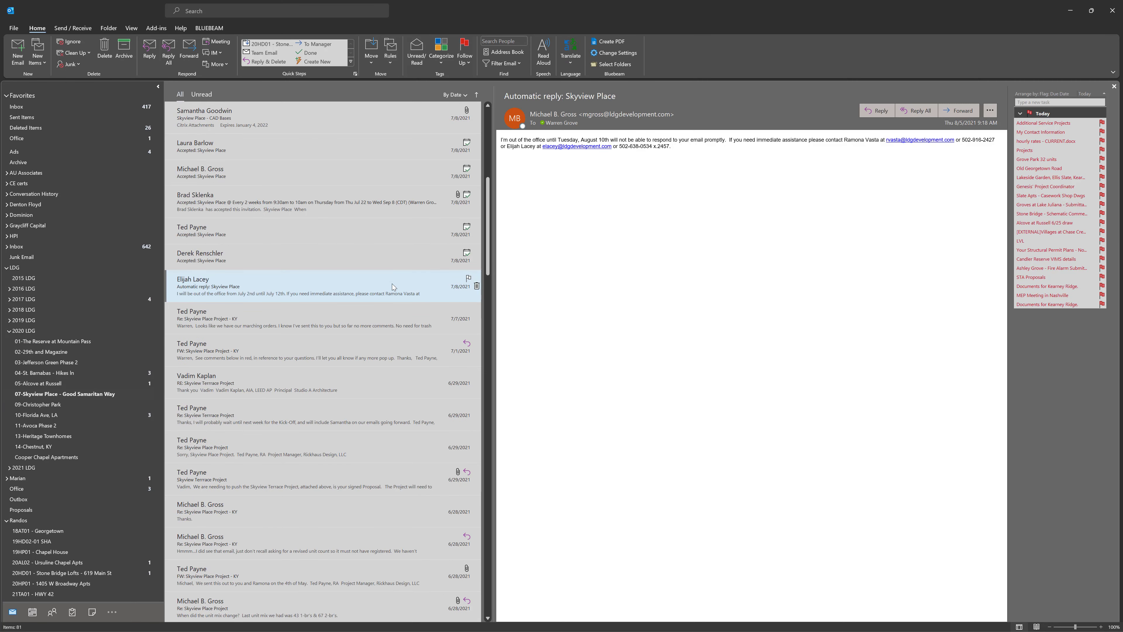
pyautogui.scroll(-15, 392, 286)
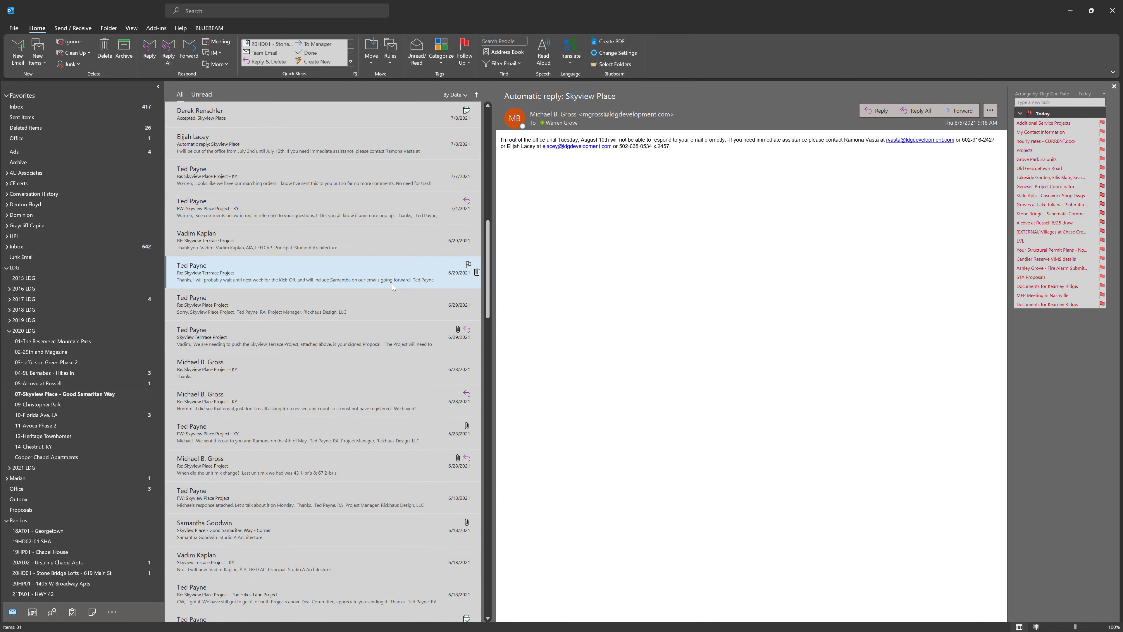
pyautogui.scroll(-3, 392, 284)
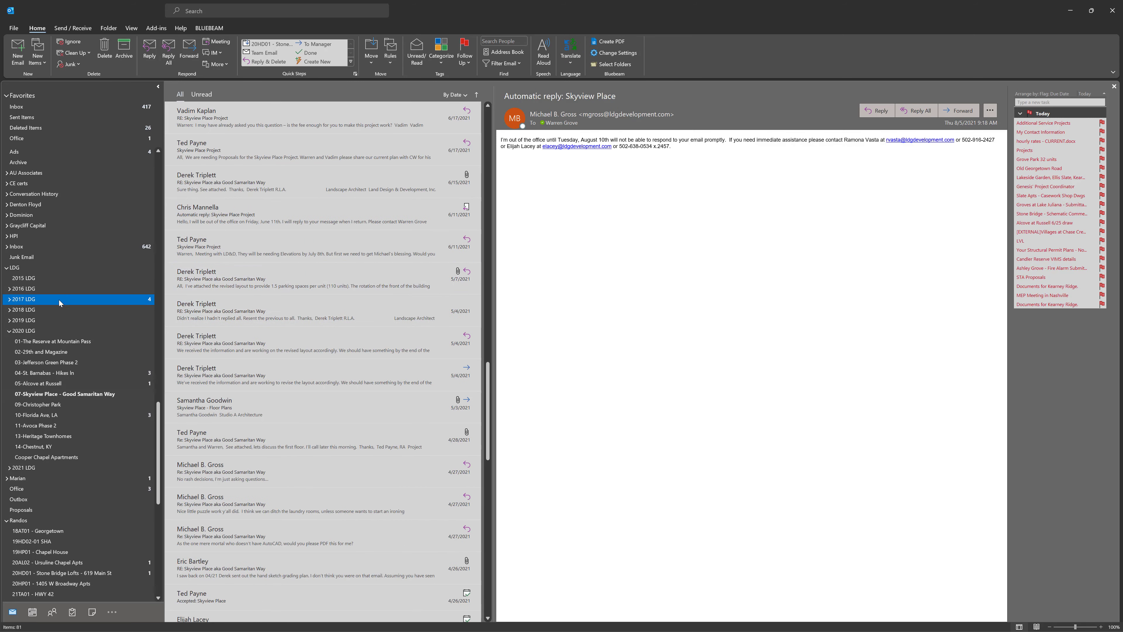
# Open the archived Sent Items folder and look through its older messages
pyautogui.scroll(-3, 65, 304)
pyautogui.scroll(-4, 65, 306)
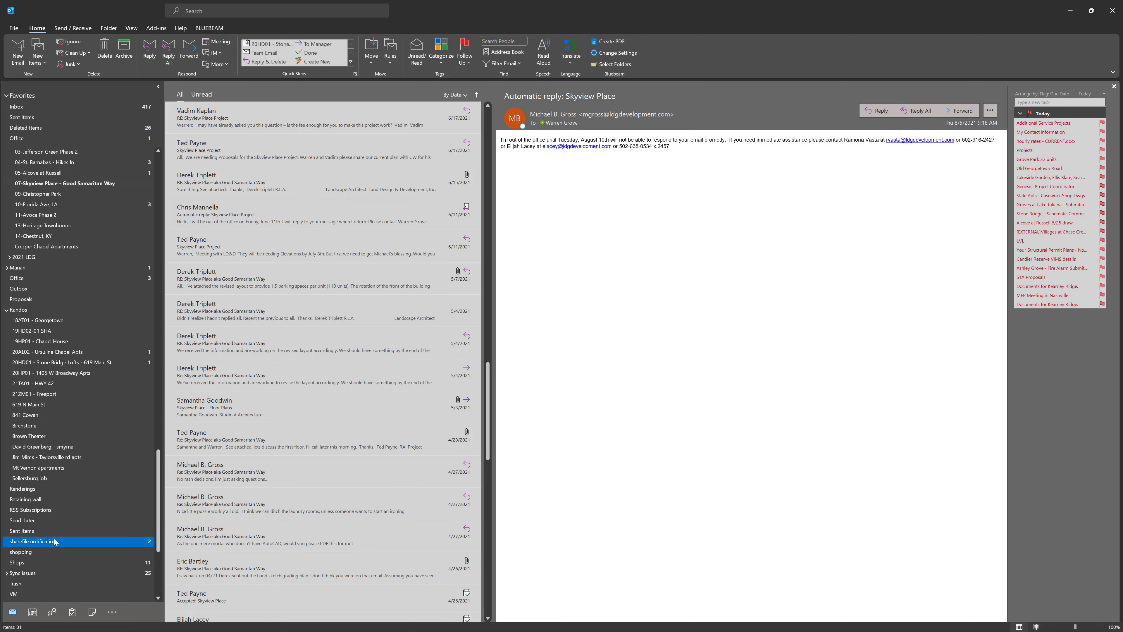
pyautogui.click(38, 530)
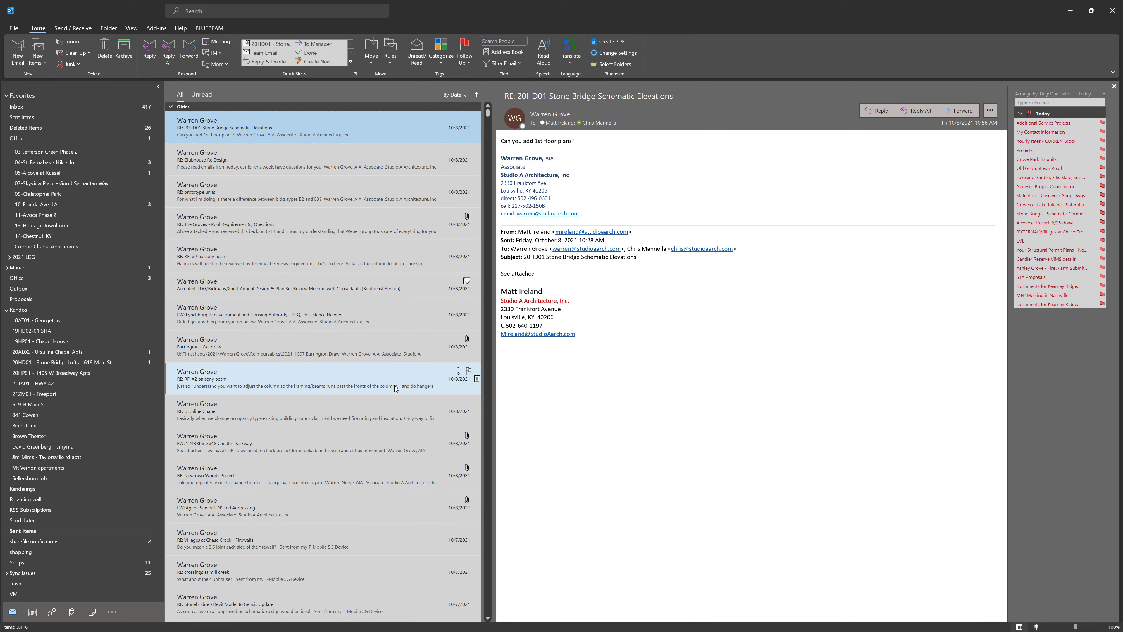
pyautogui.scroll(-2, 360, 357)
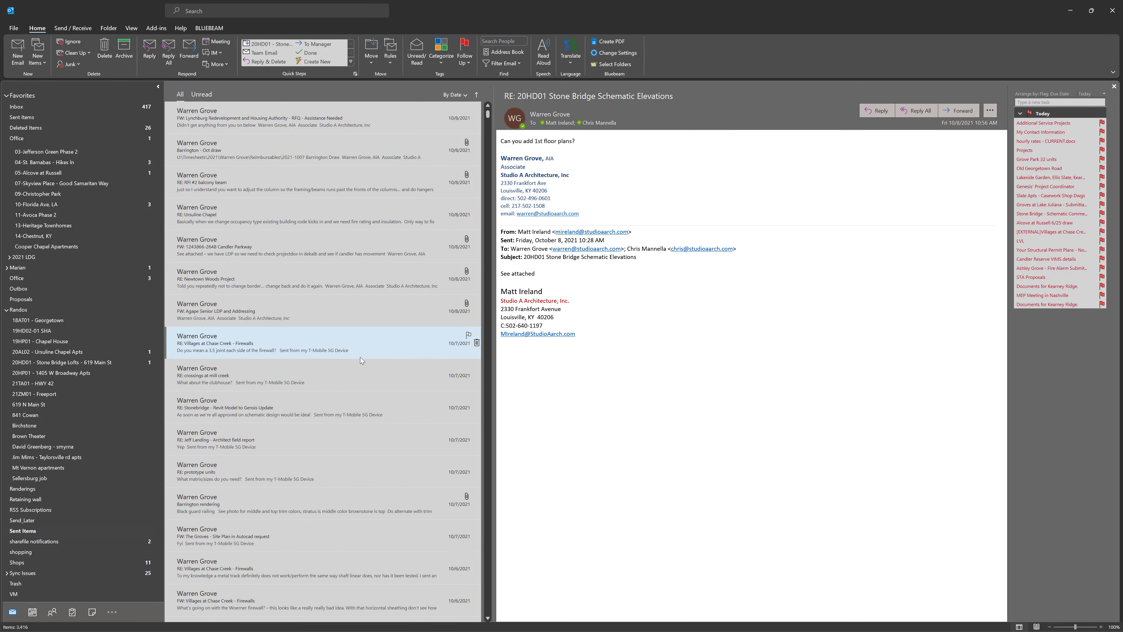
# Close the Archives data file in the folder list and return to the favorite Inbox
pyautogui.scroll(1, 360, 357)
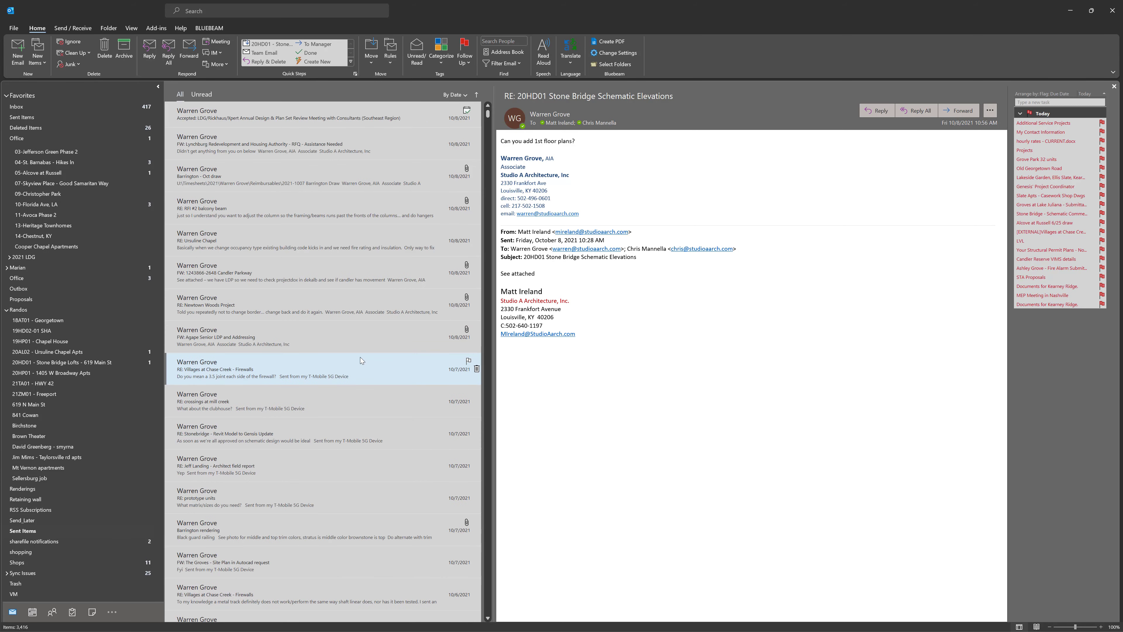
pyautogui.scroll(-4, 360, 357)
pyautogui.moveTo(360, 358); pyautogui.dragTo(91, 349)
pyautogui.scroll(3, 91, 349)
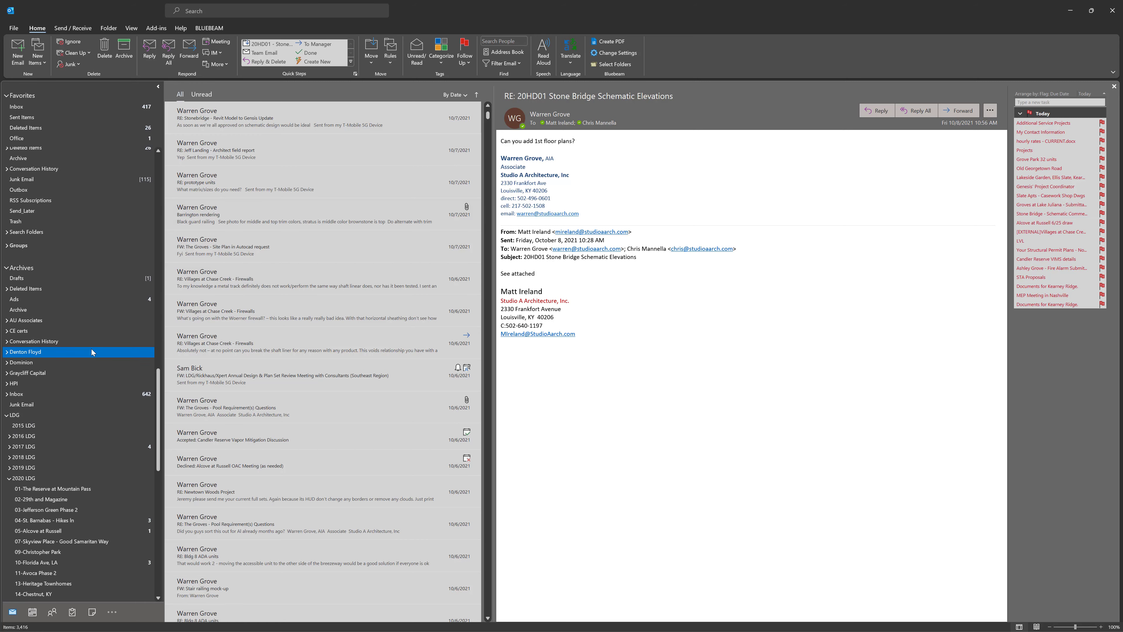
pyautogui.rightClick(26, 269)
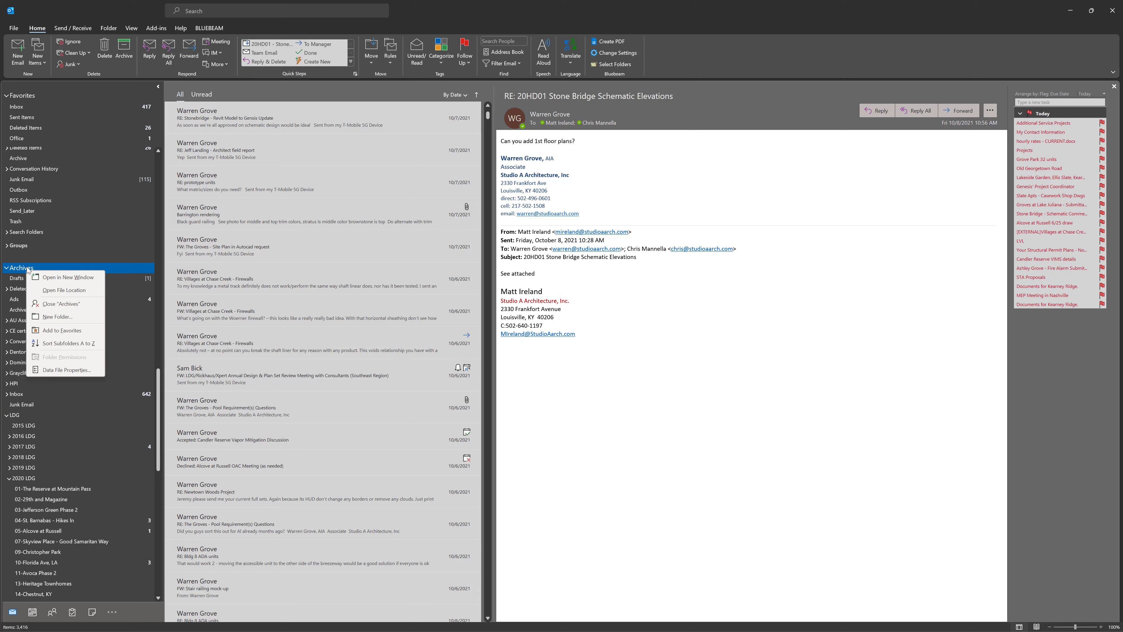
pyautogui.click(61, 303)
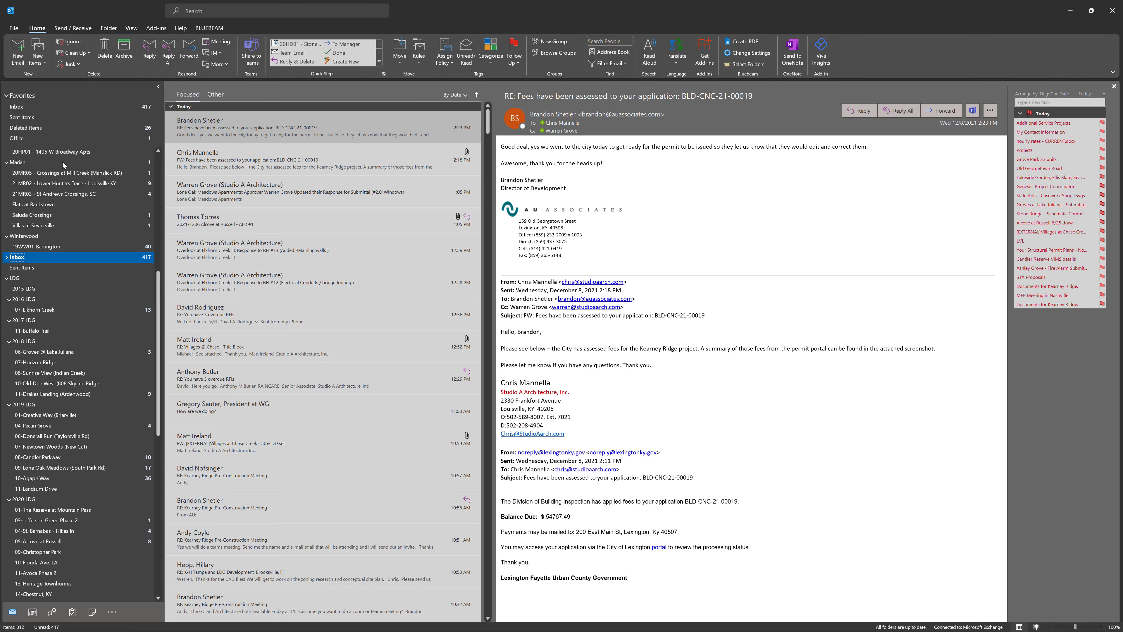
pyautogui.click(53, 108)
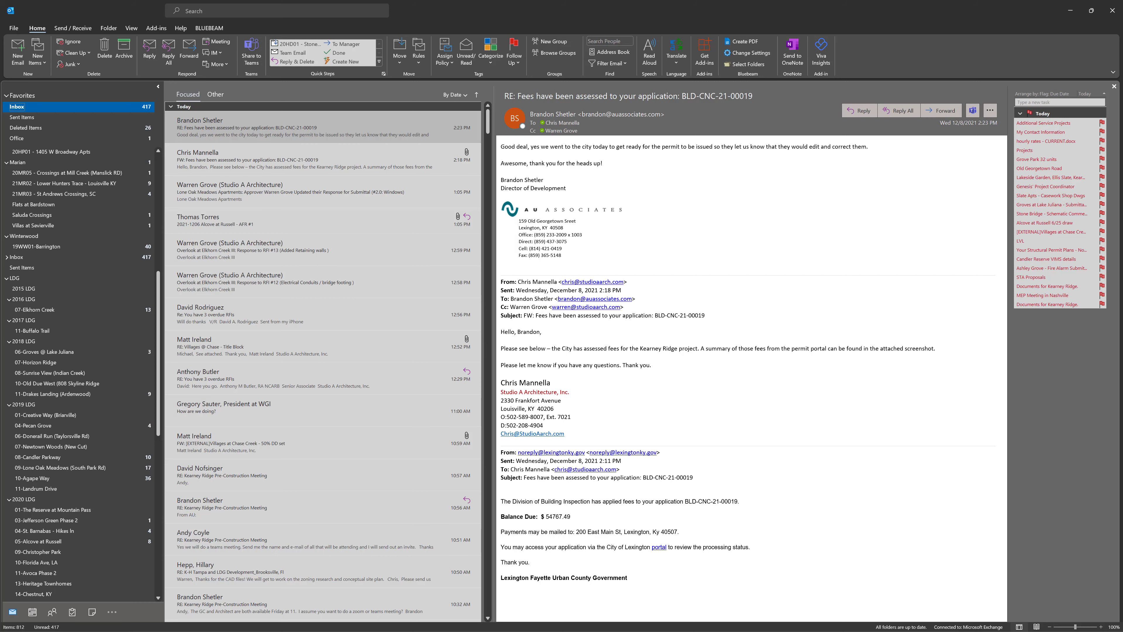
# Switch to the File Explorer window showing the Outlook data files in the Email folder and move it off this screen
pyautogui.hotkey('alt', 'Tab')
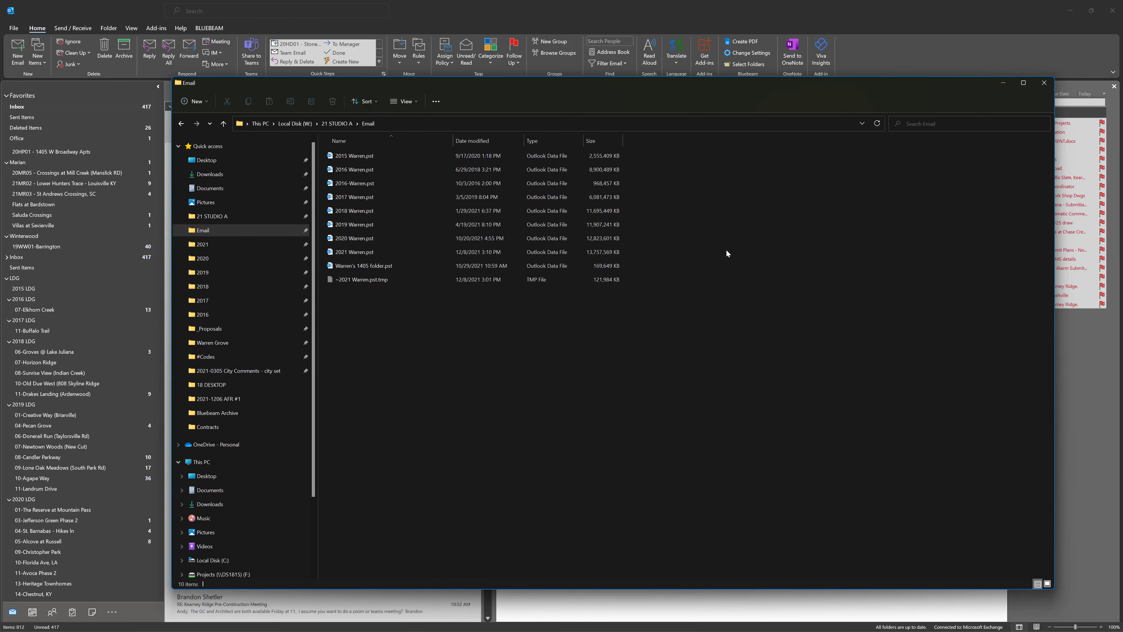
pyautogui.moveTo(706, 88); pyautogui.dragTo(1122, 92)
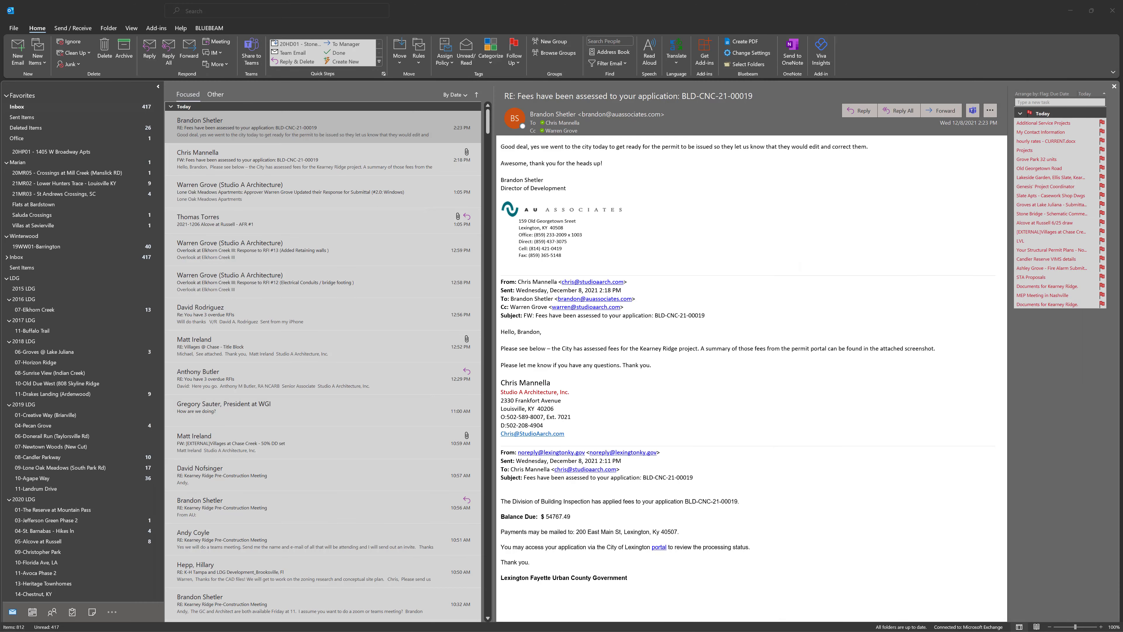